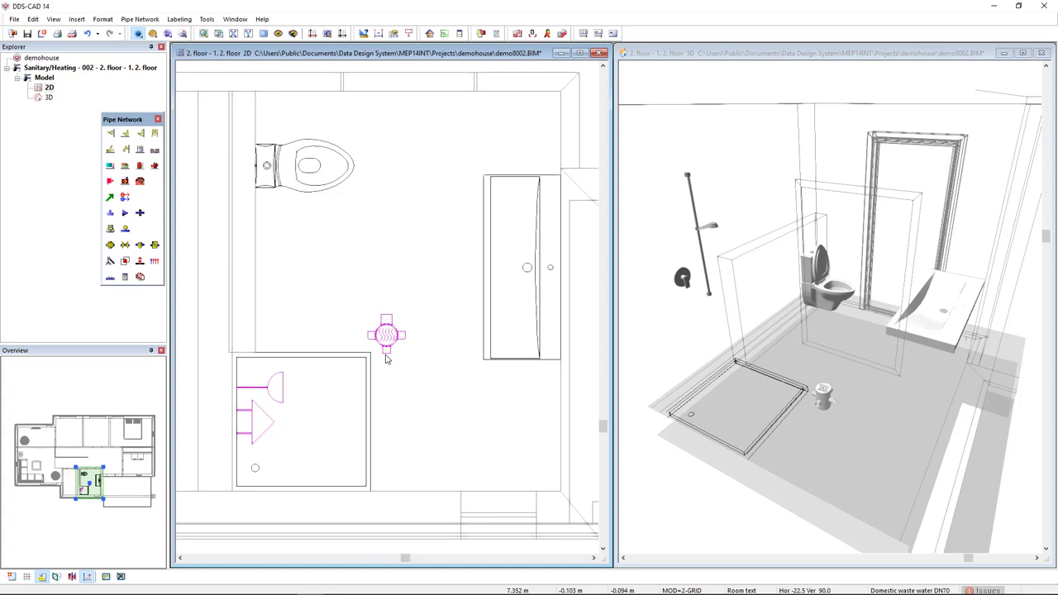
# - Start a pipe beside the toilet from the storey below, DN 100, medium Domestic waste water
pyautogui.click(110, 199)
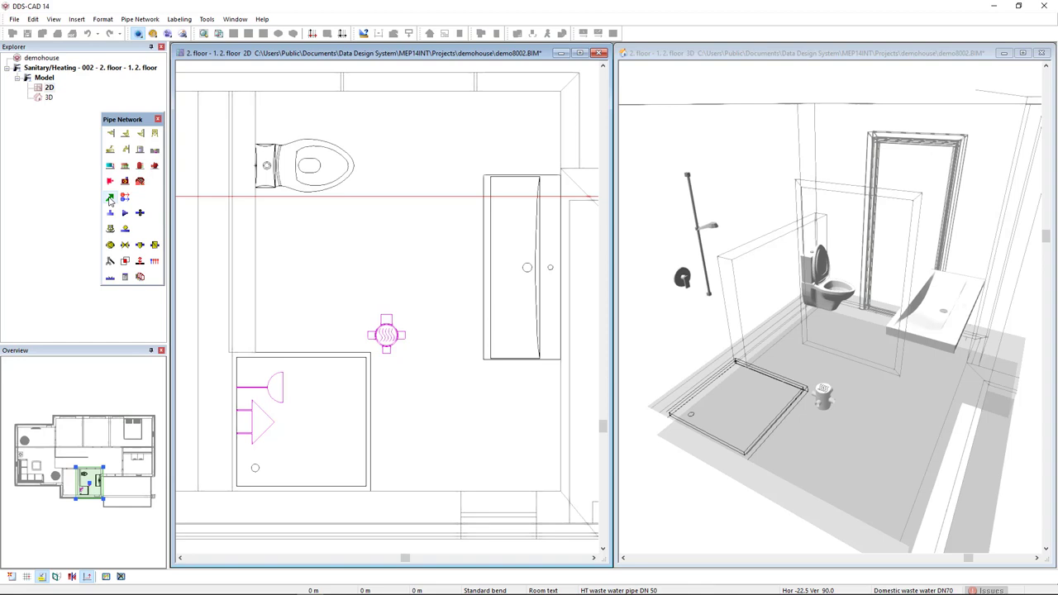
pyautogui.click(245, 248)
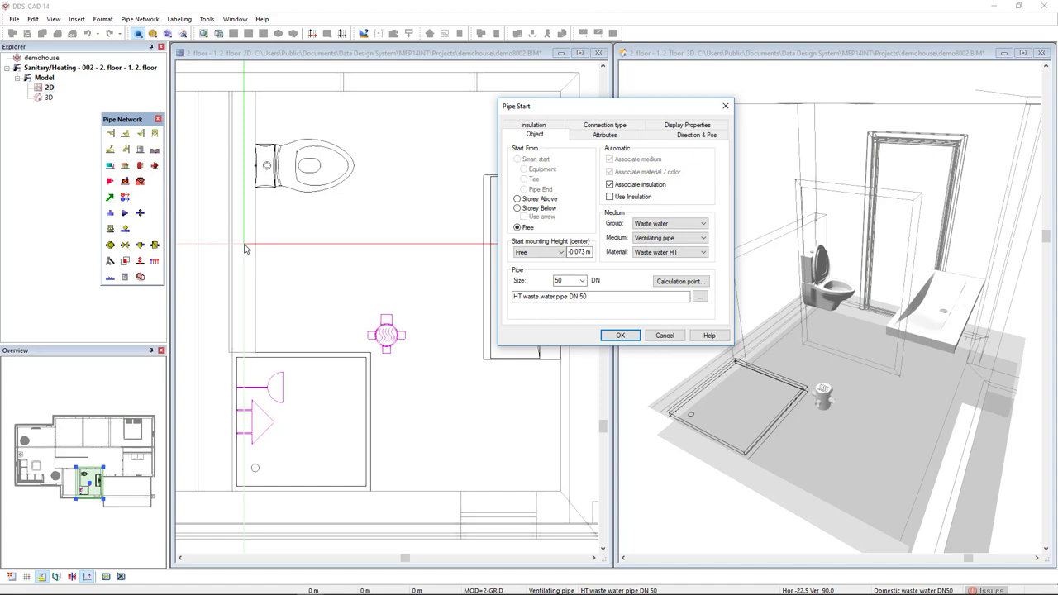
pyautogui.moveTo(539, 110); pyautogui.dragTo(452, 96)
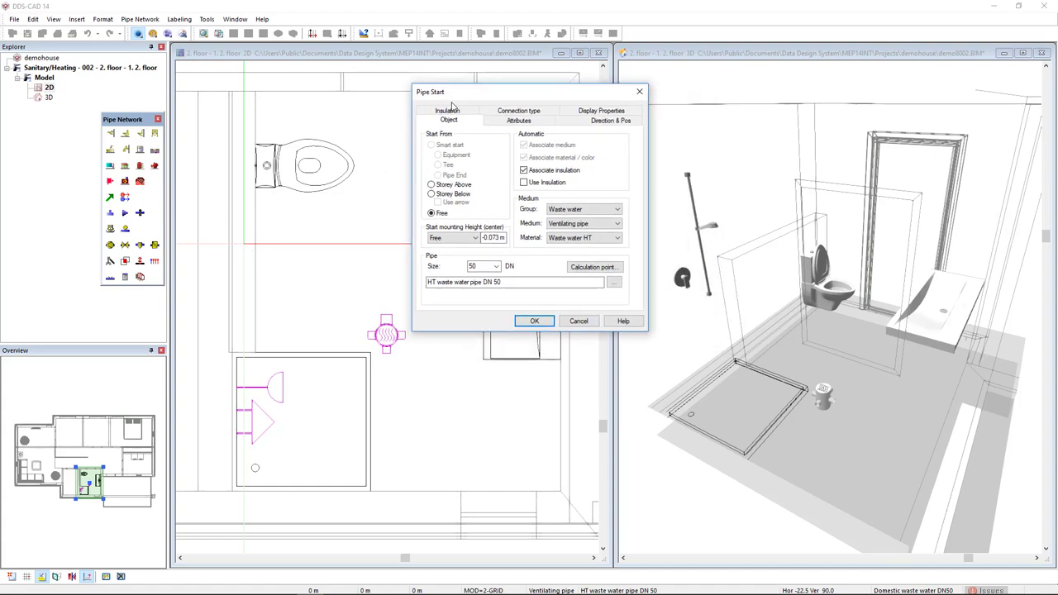
pyautogui.click(432, 194)
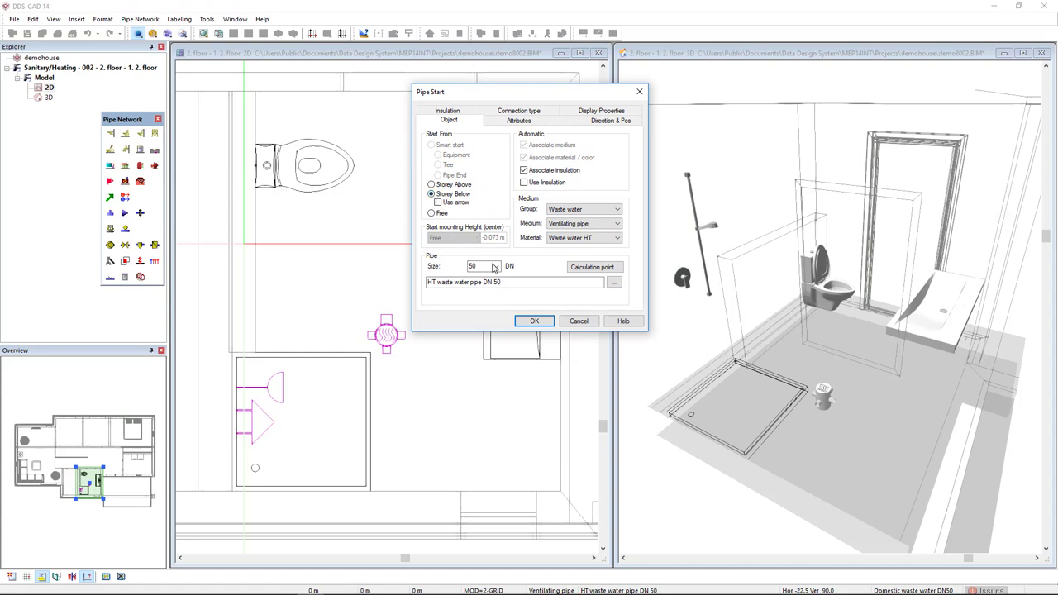
pyautogui.click(497, 266)
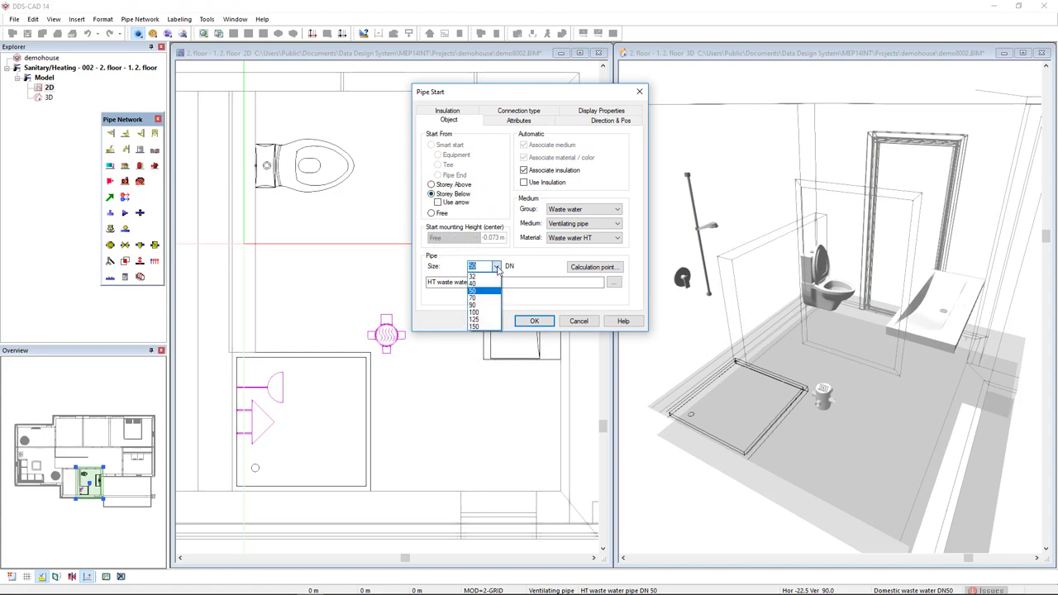
pyautogui.click(488, 312)
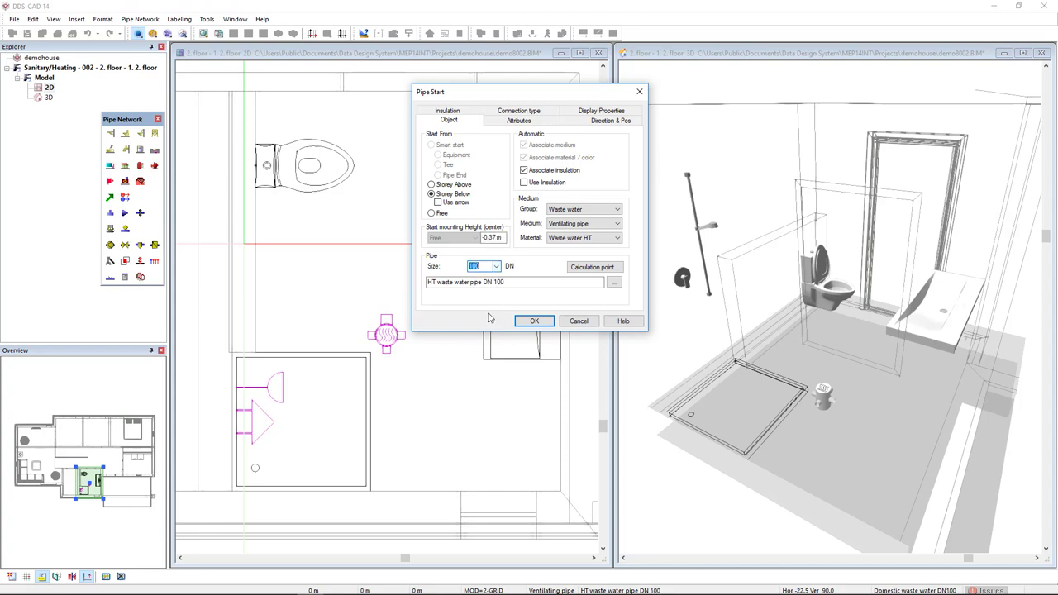
pyautogui.click(597, 231)
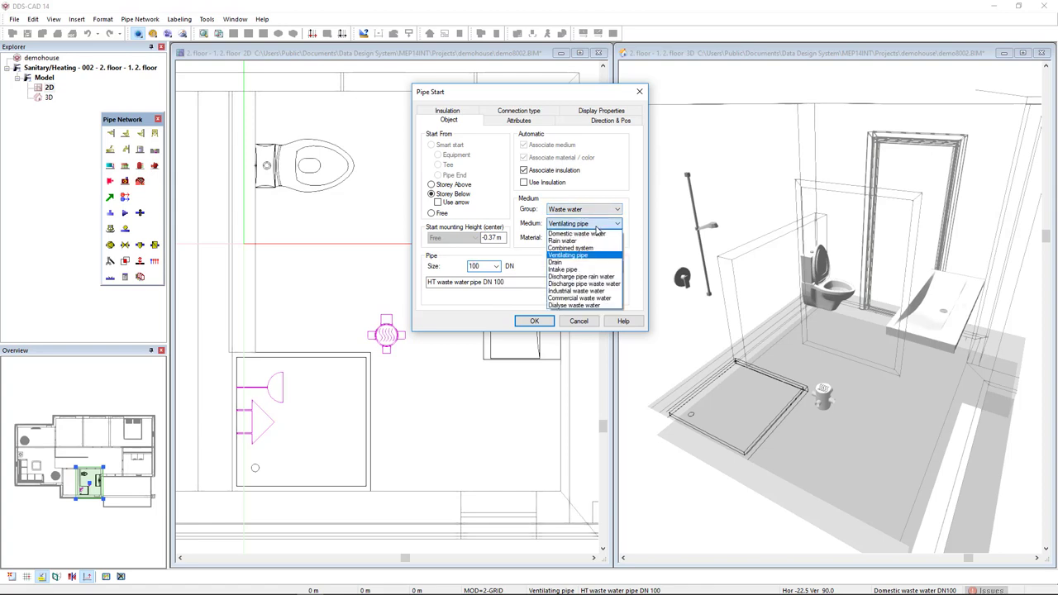
pyautogui.click(597, 237)
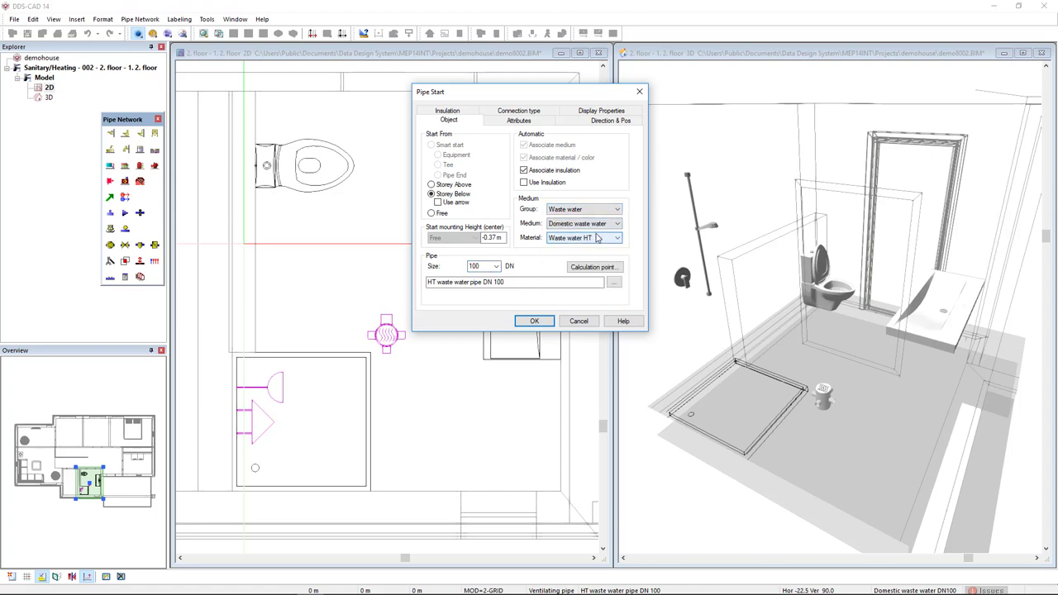
pyautogui.click(536, 321)
# - End the stack at absolute height 1 m and check it in the 3D view
pyautogui.click(377, 248)
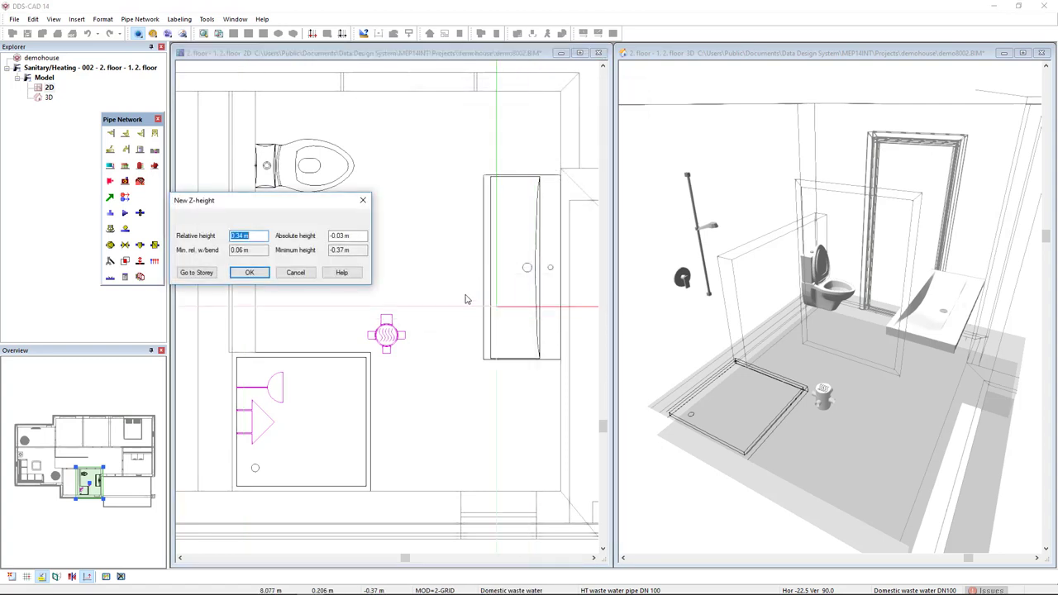
pyautogui.click(359, 238)
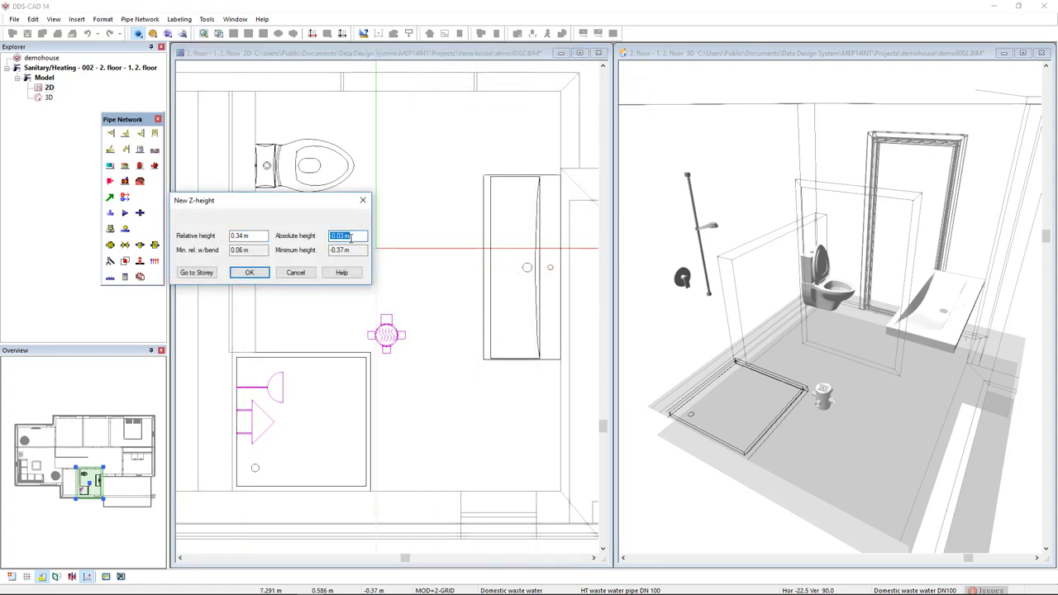
pyautogui.write('1.1')
pyautogui.click(250, 273)
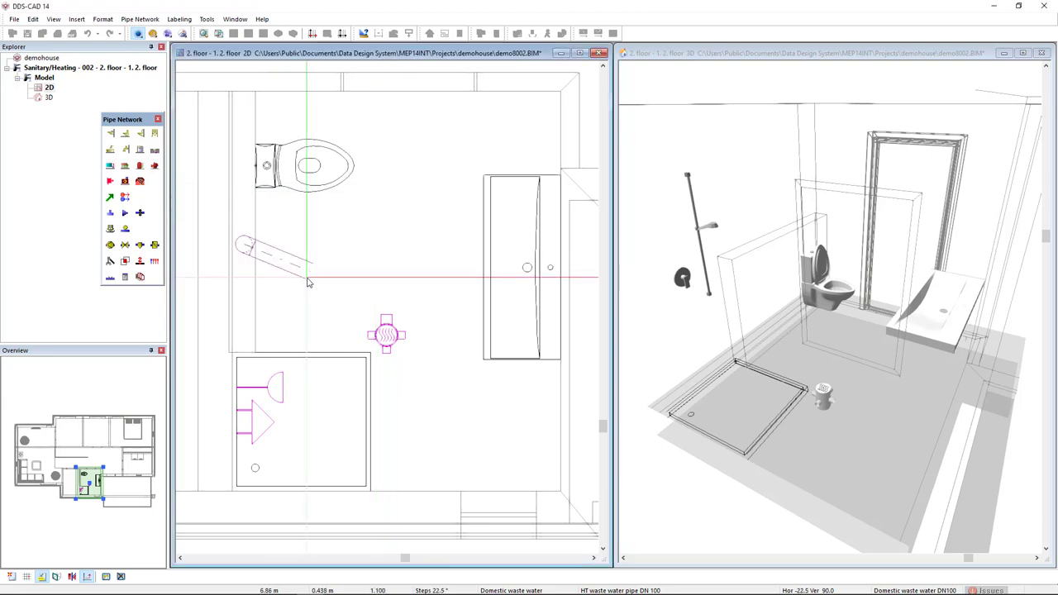
pyautogui.press('Escape')
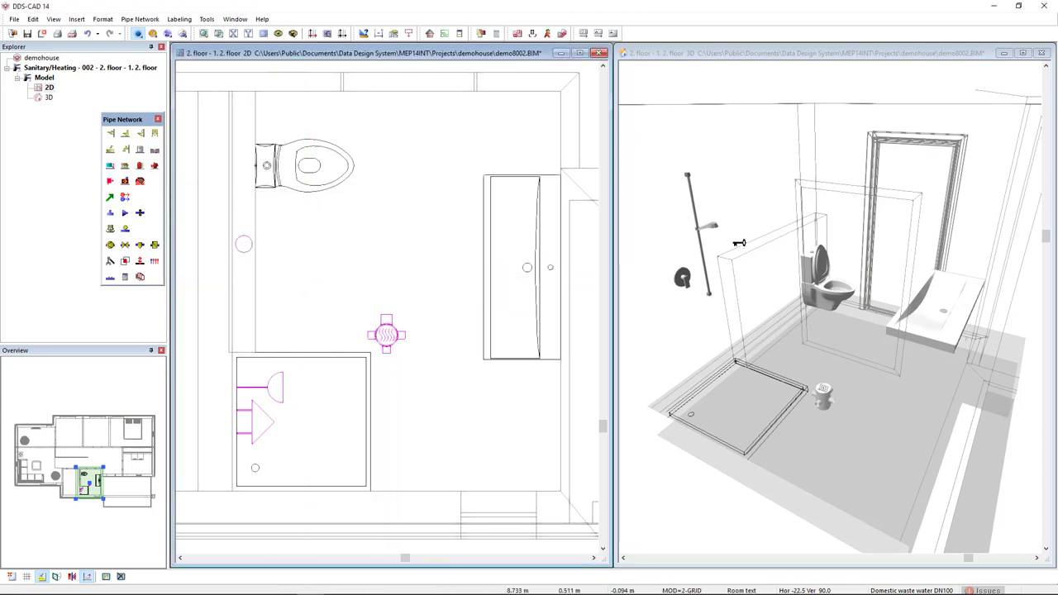
pyautogui.click(693, 367)
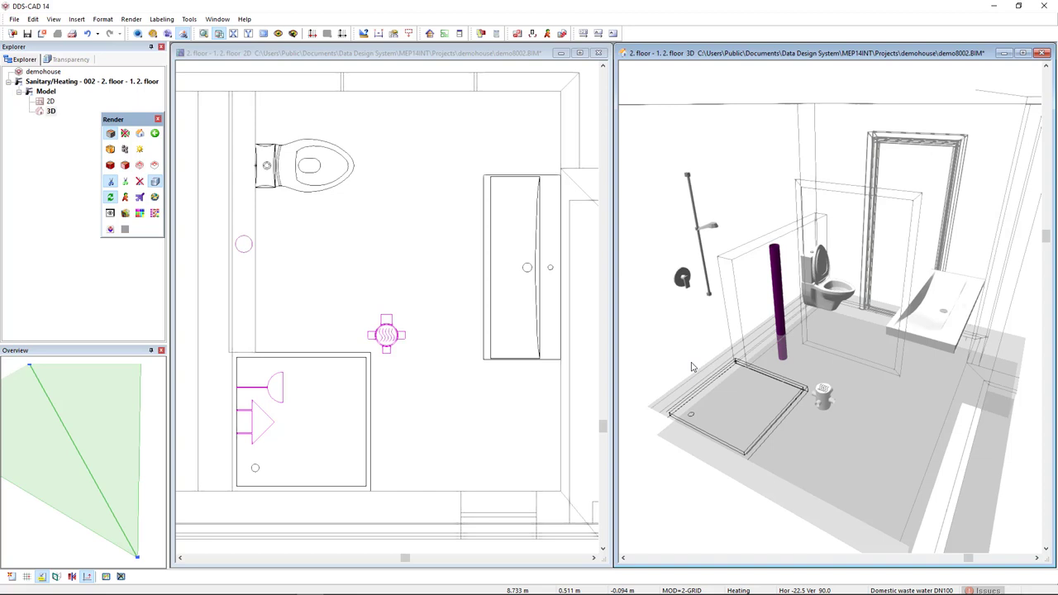
pyautogui.click(433, 267)
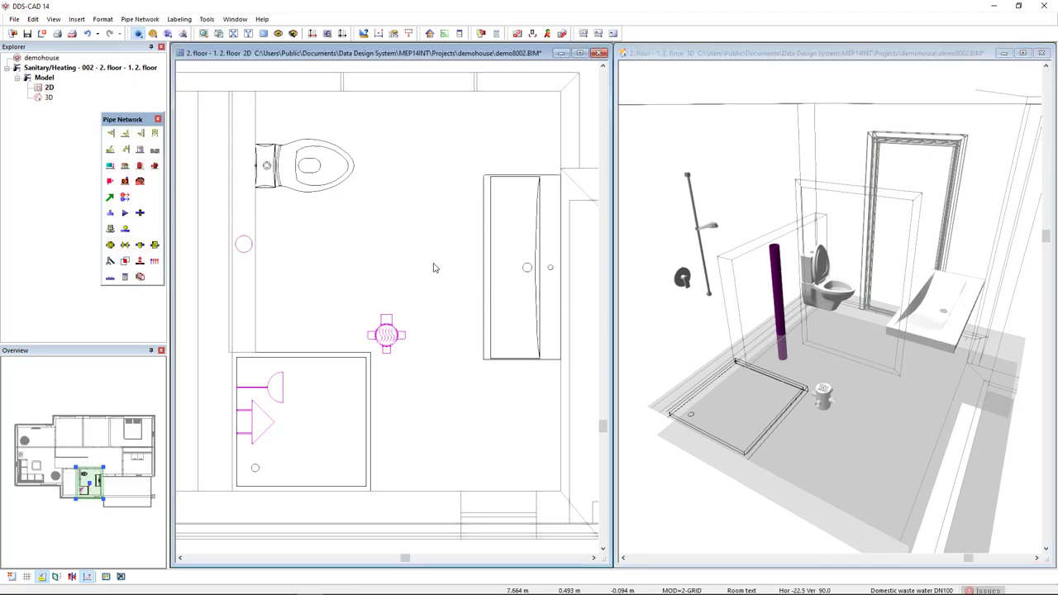
# - Auto-connect the toilet to the DN100 stack with 'To stack (connect at same height)'
pyautogui.click(322, 196)
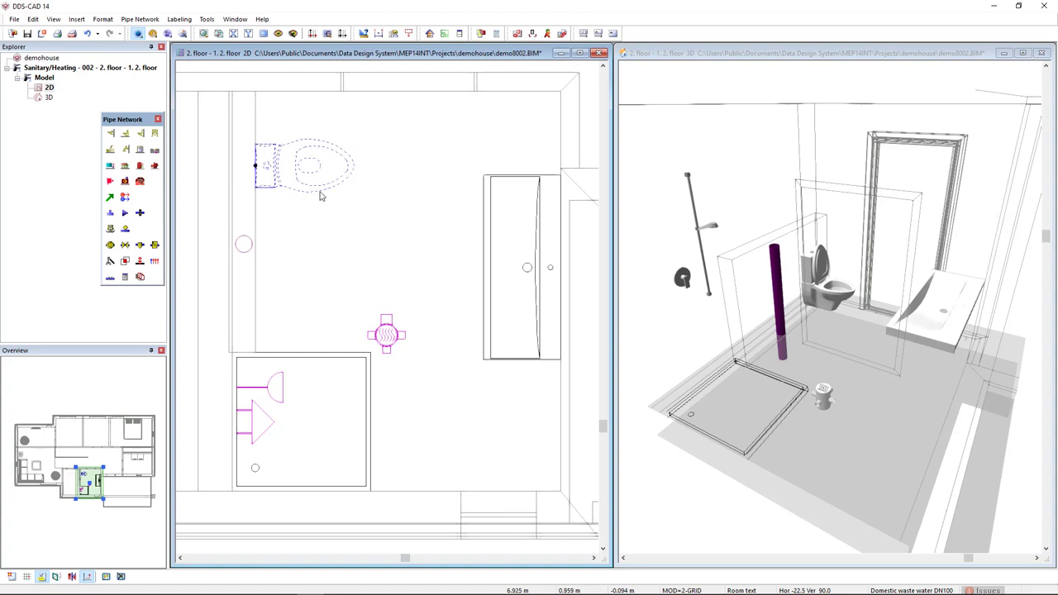
pyautogui.rightClick(321, 196)
pyautogui.click(328, 215)
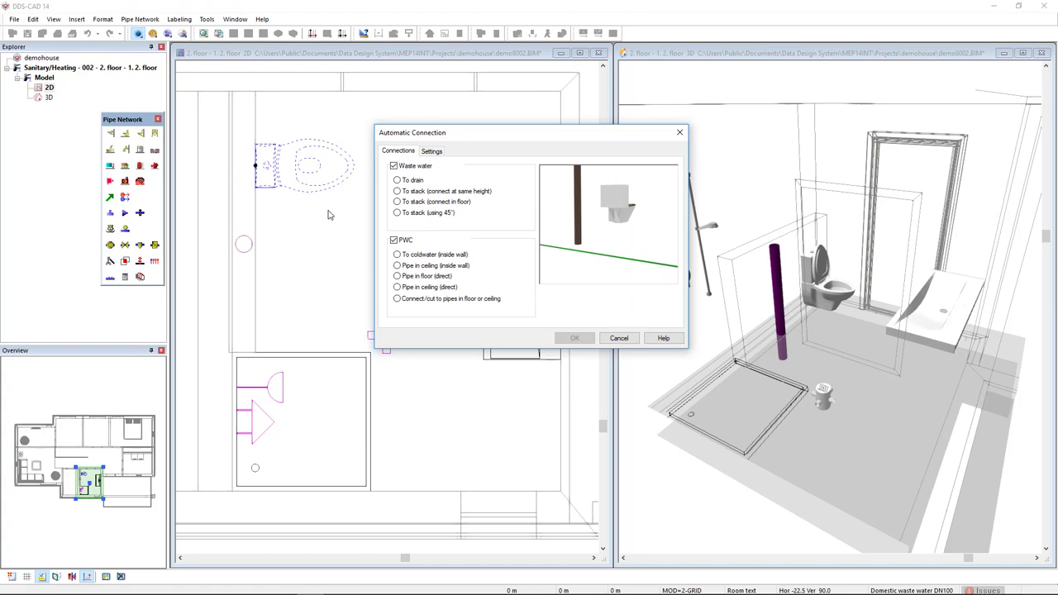
pyautogui.click(445, 193)
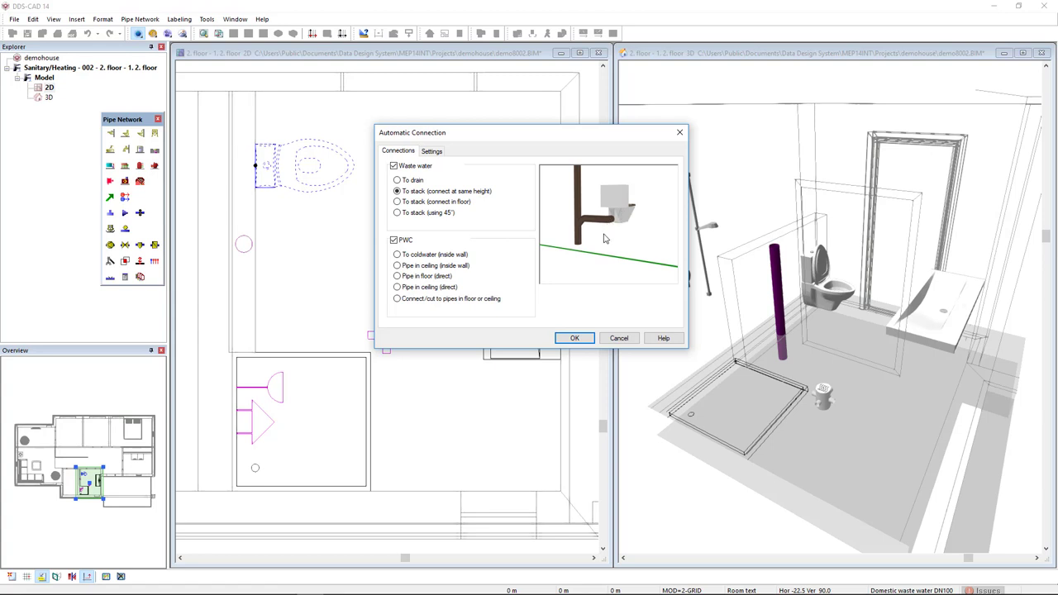
pyautogui.click(576, 339)
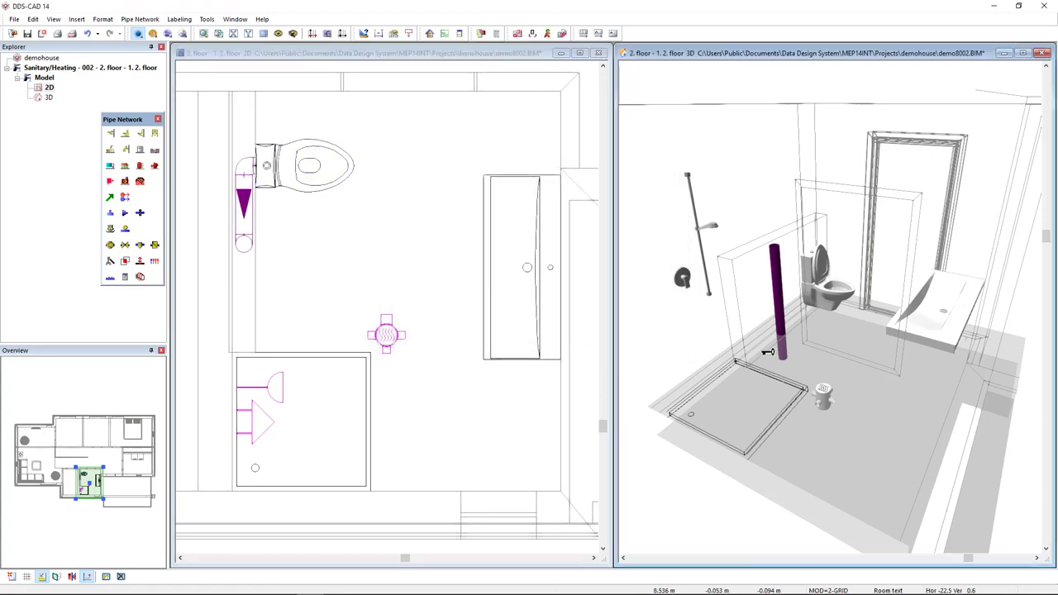
pyautogui.moveTo(827, 331); pyautogui.dragTo(810, 348)
# - Repeat the pipe from the floor gully's waste connection to the lower wall, with the slope switched
pyautogui.click(396, 295)
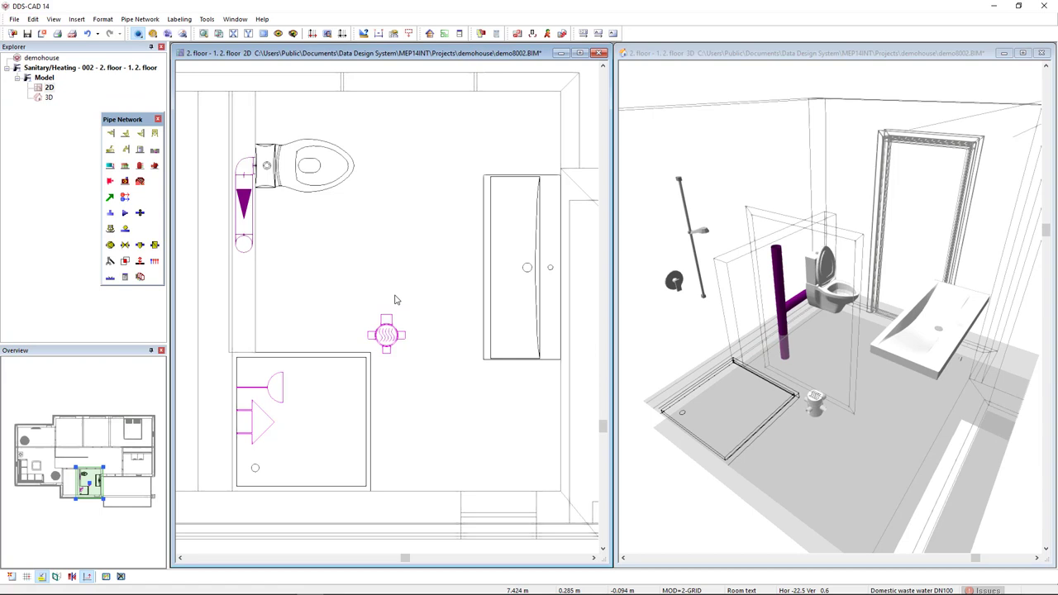
pyautogui.rightClick(385, 281)
pyautogui.click(435, 288)
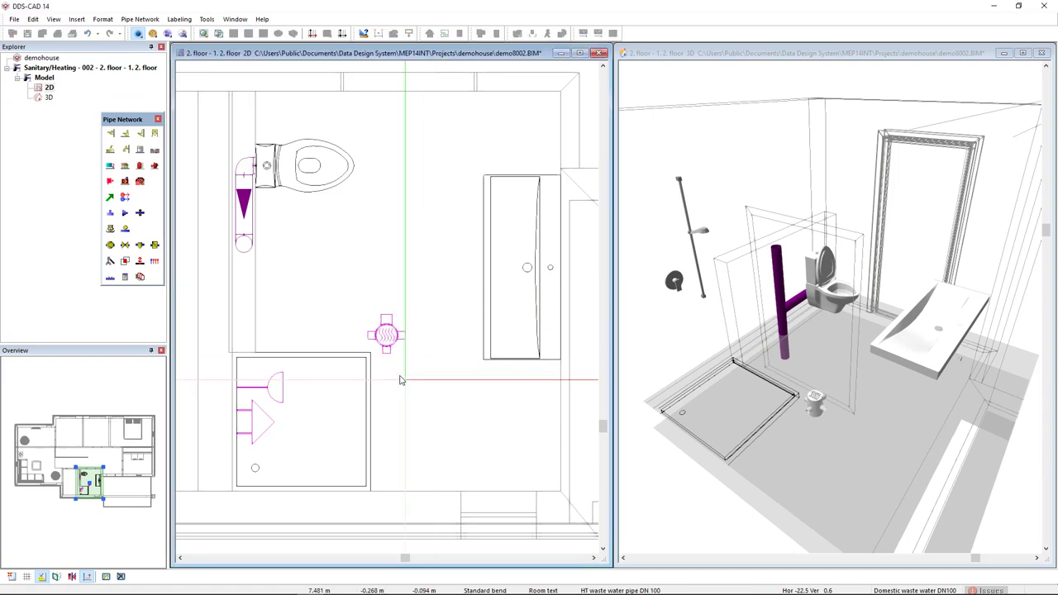
pyautogui.click(386, 355)
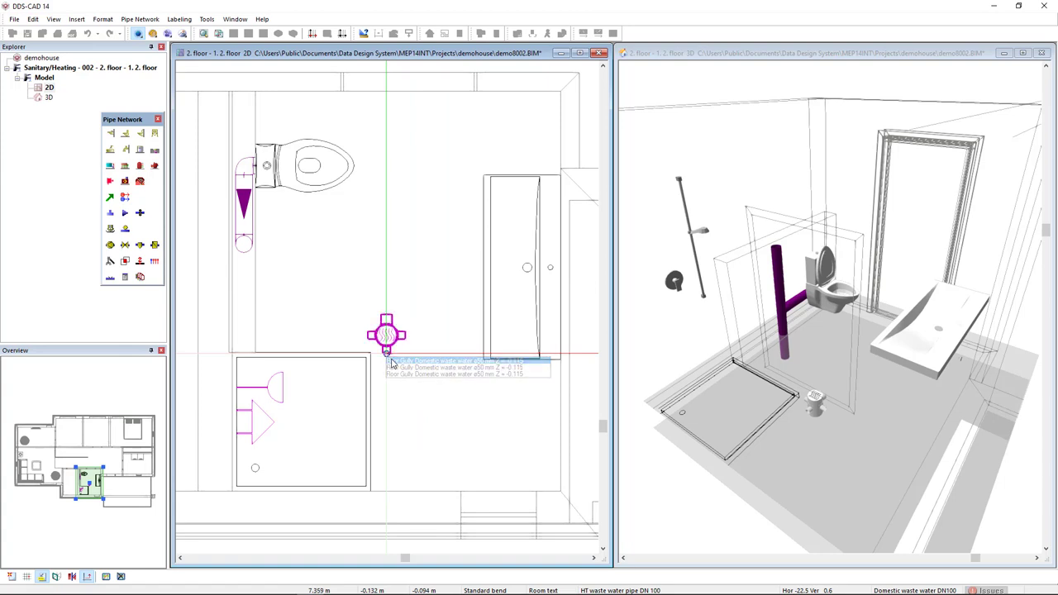
pyautogui.click(392, 362)
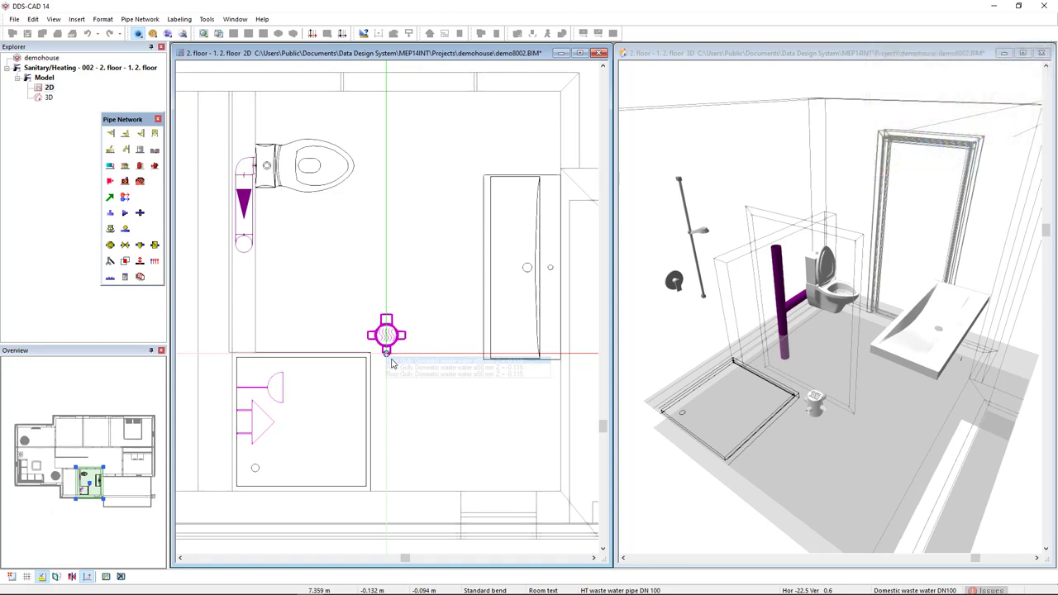
pyautogui.click(392, 363)
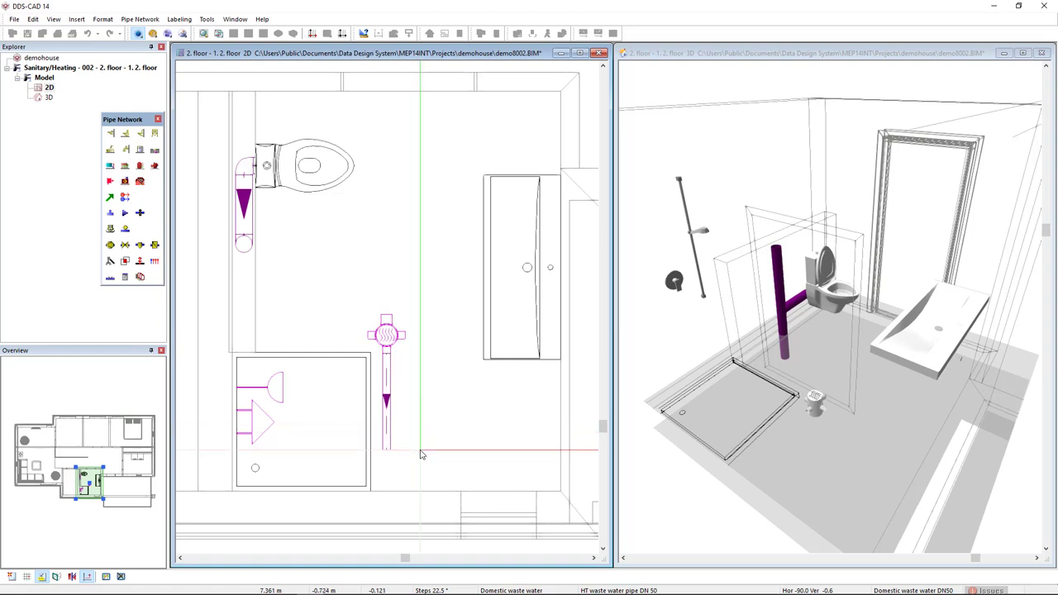
pyautogui.rightClick(420, 453)
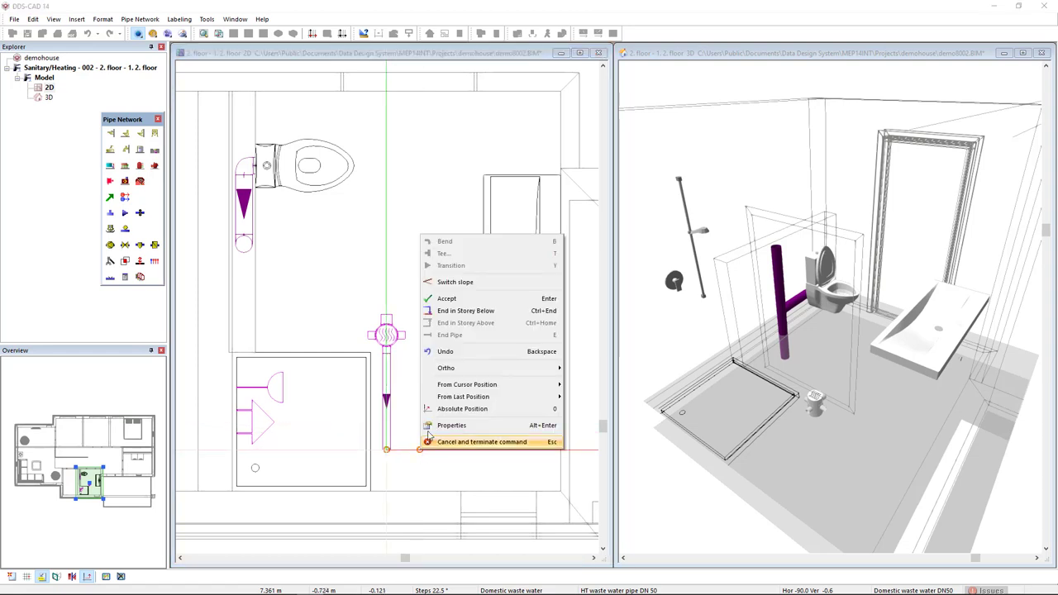
pyautogui.click(496, 284)
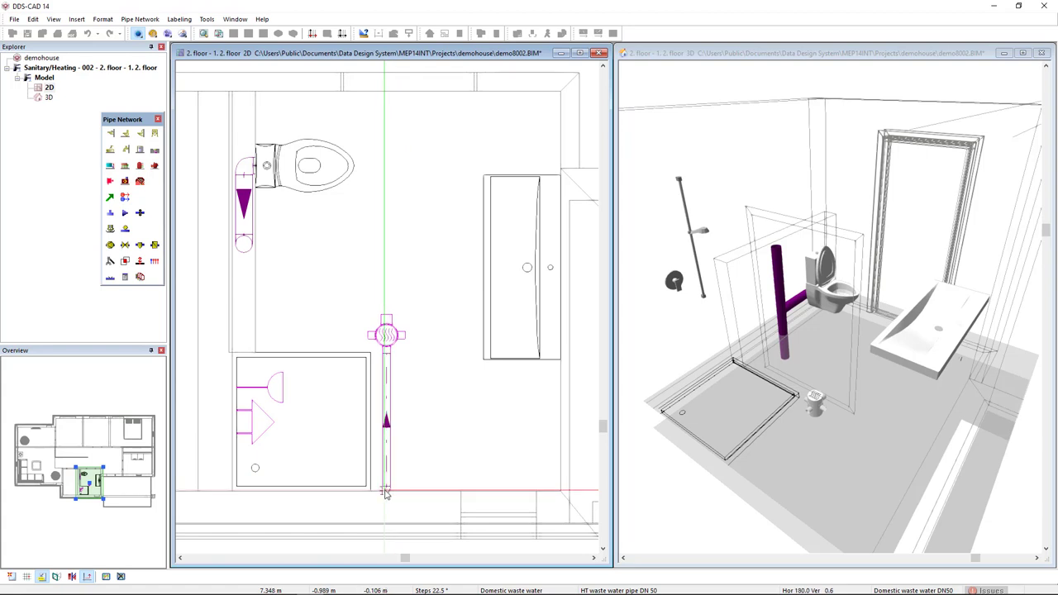
pyautogui.click(384, 493)
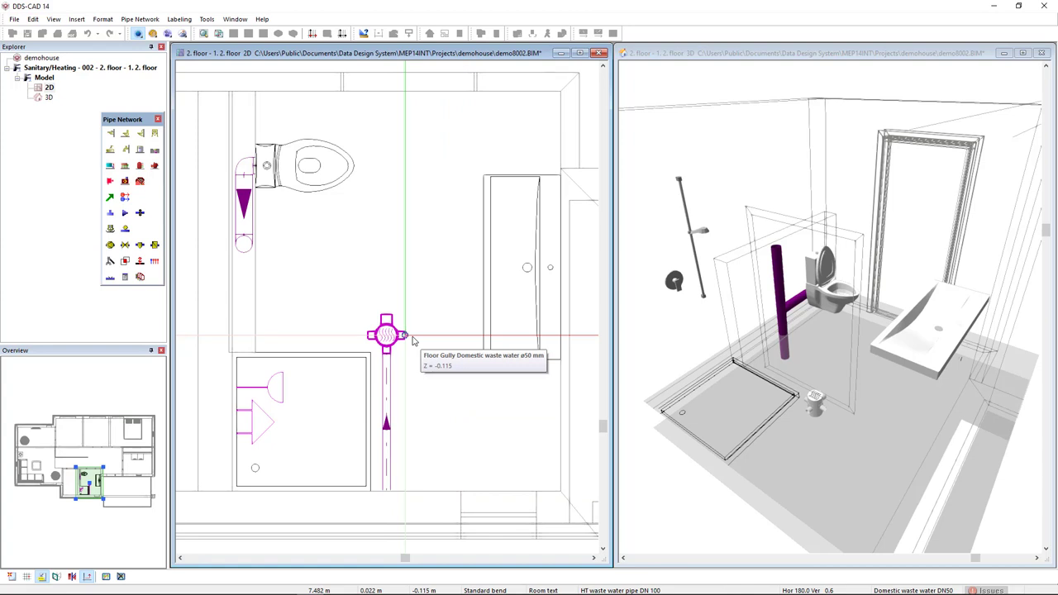
# - Draw a second slope-switched pipe from the gully to the right-hand wall and view it in 3D
pyautogui.click(414, 341)
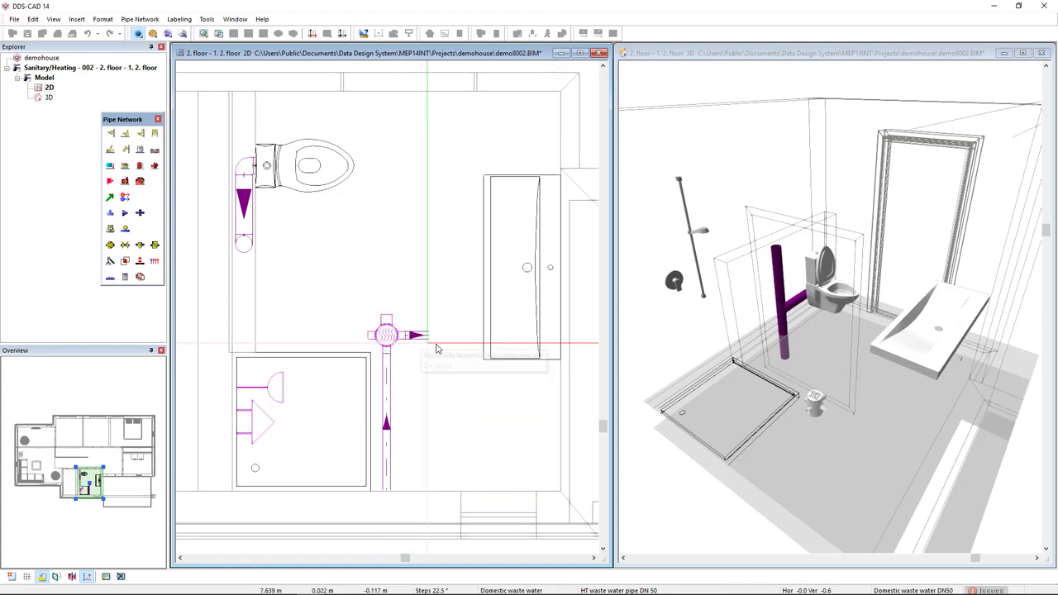
pyautogui.rightClick(516, 347)
pyautogui.click(534, 390)
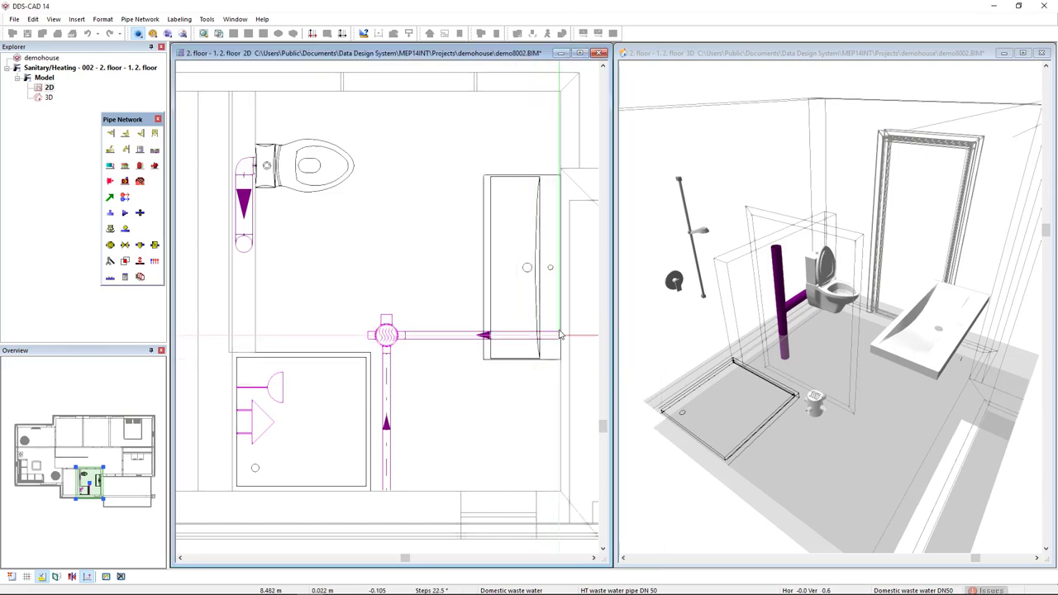
pyautogui.click(560, 334)
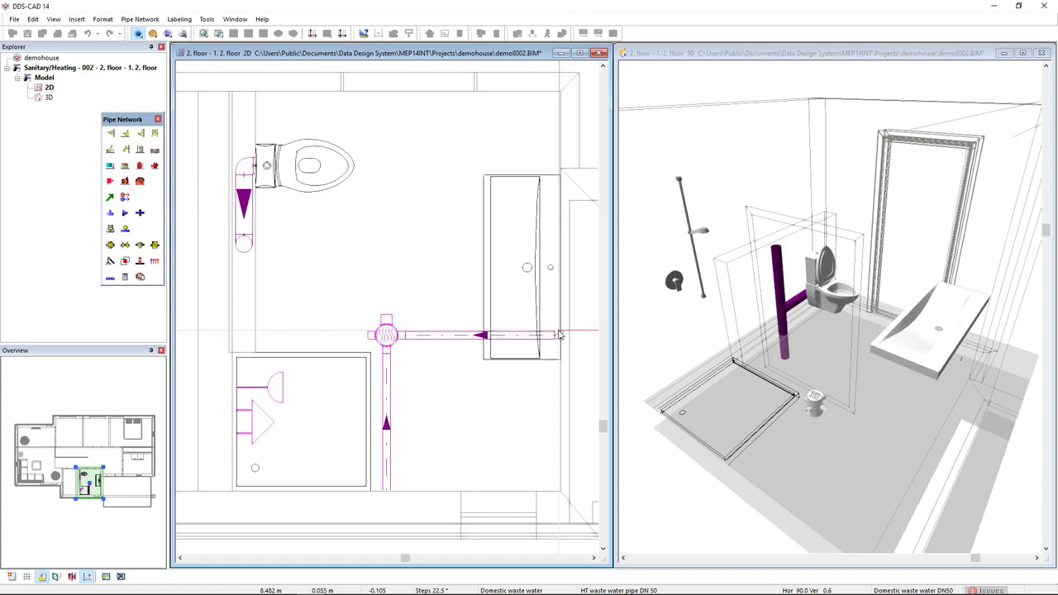
pyautogui.press('Escape')
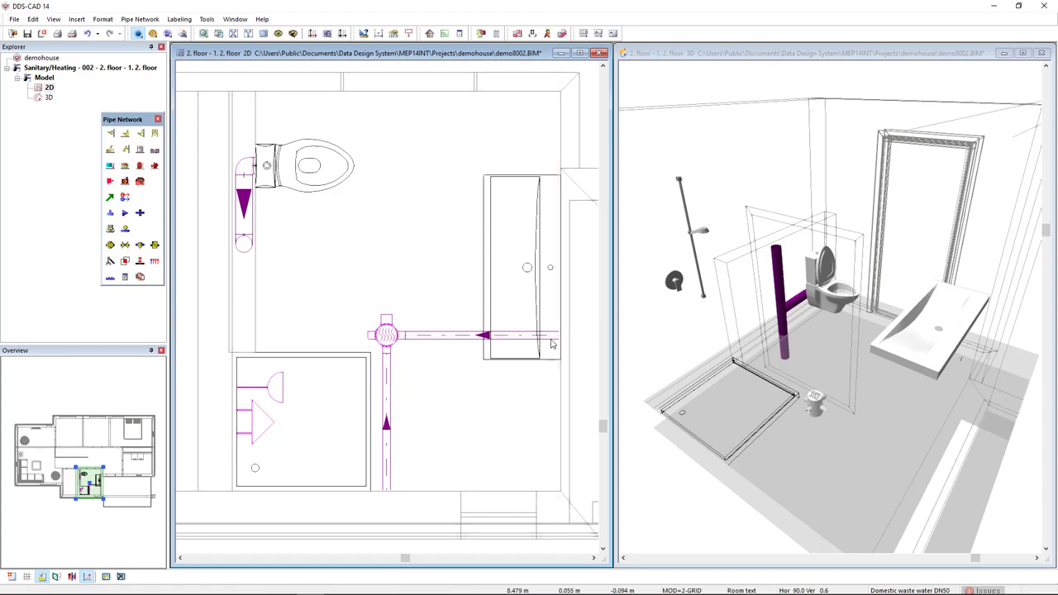
pyautogui.click(719, 405)
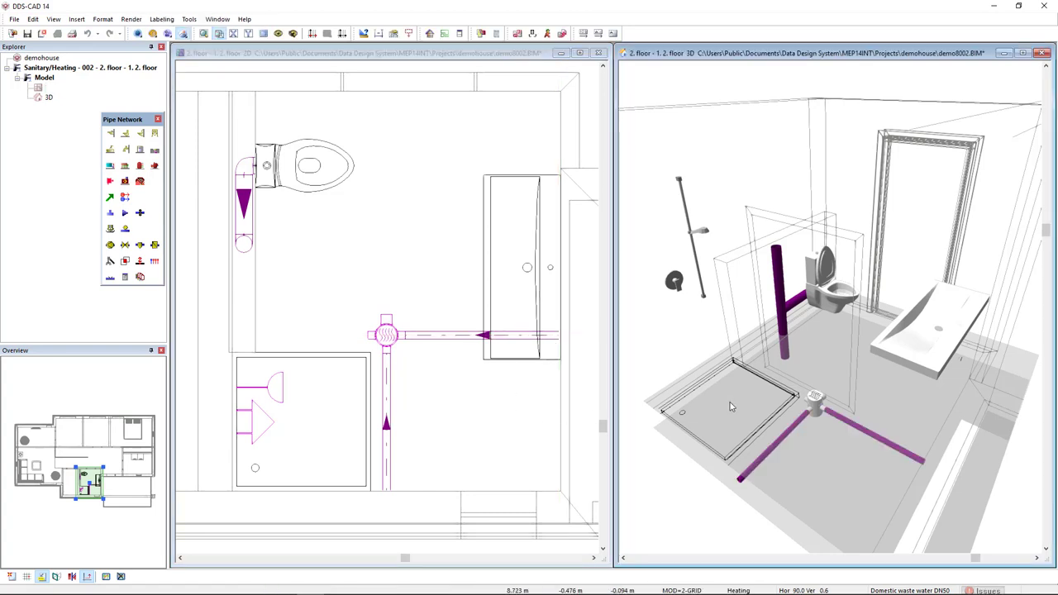
# - Auto-connect the shower tray's waste using 'Down to drain, then direct'
pyautogui.click(771, 420)
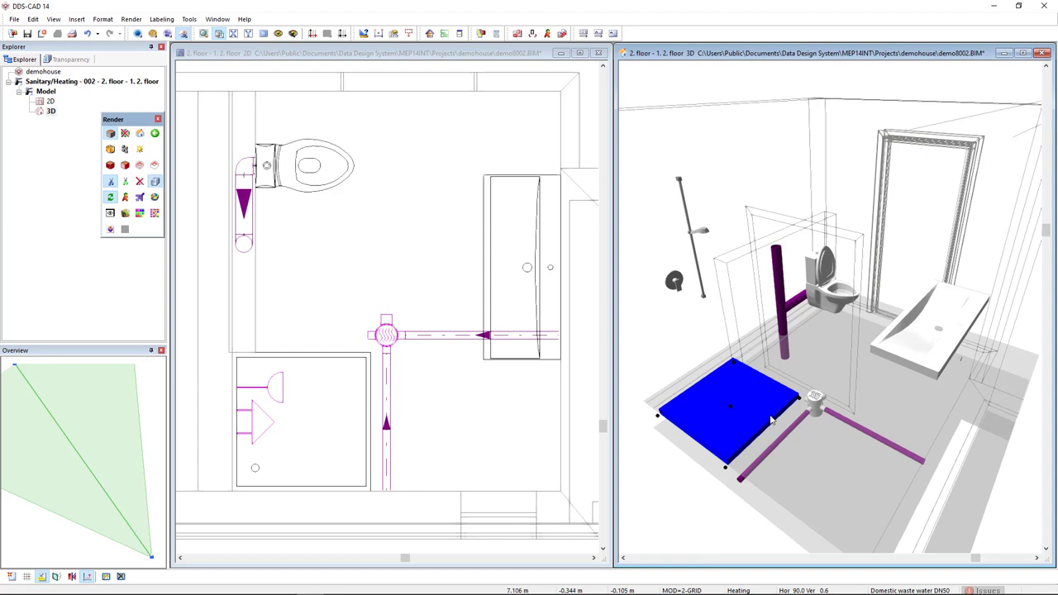
pyautogui.rightClick(771, 420)
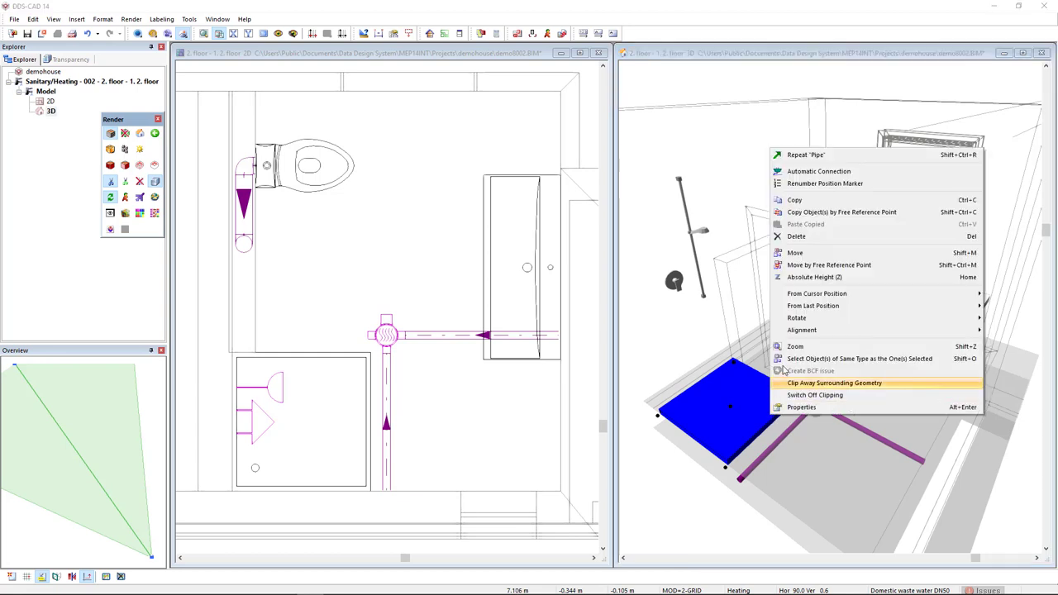
pyautogui.click(847, 173)
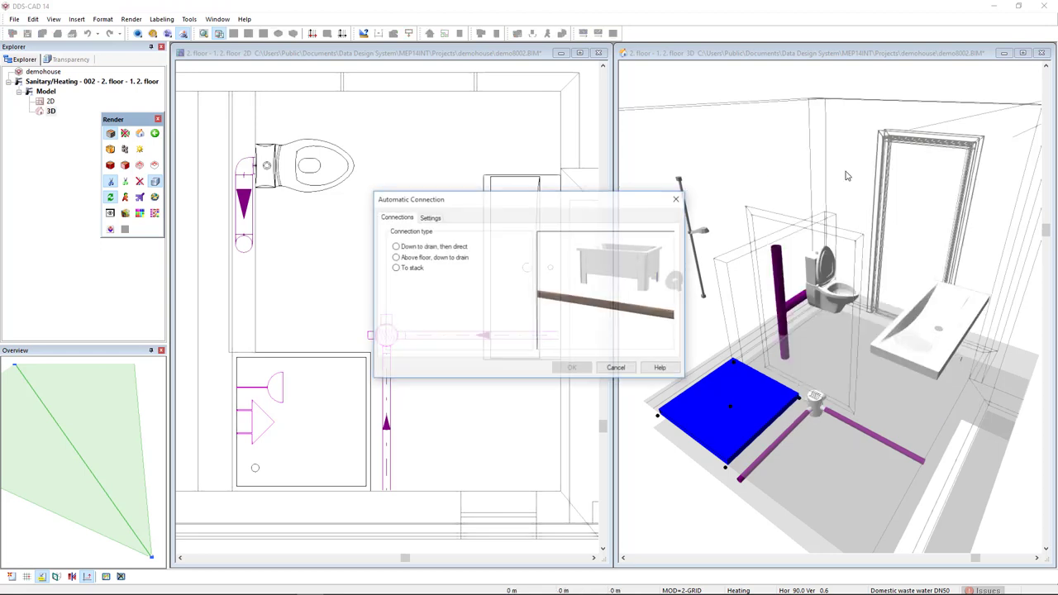
pyautogui.click(404, 250)
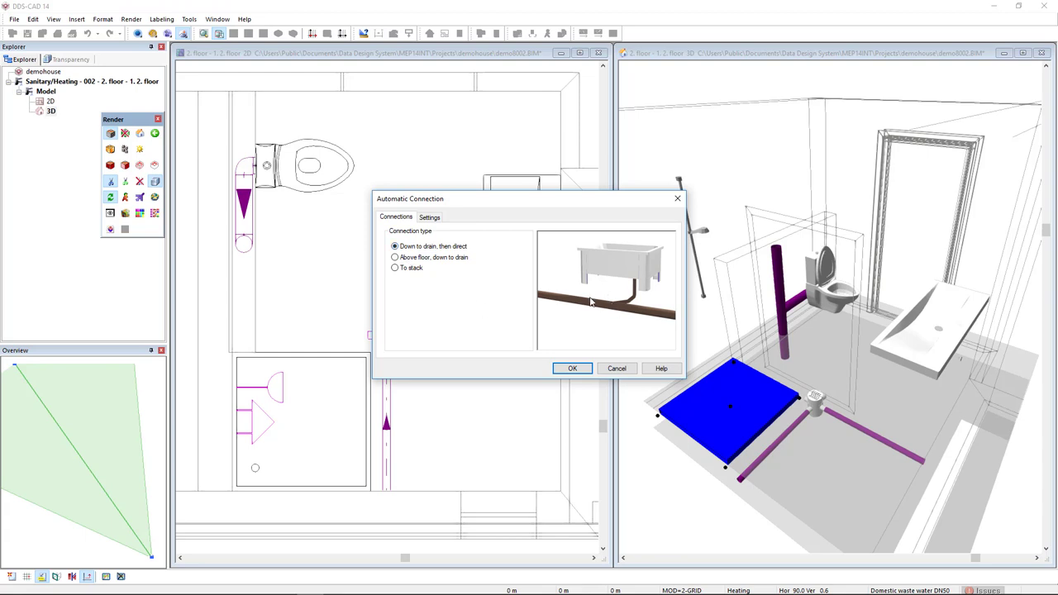
pyautogui.click(571, 368)
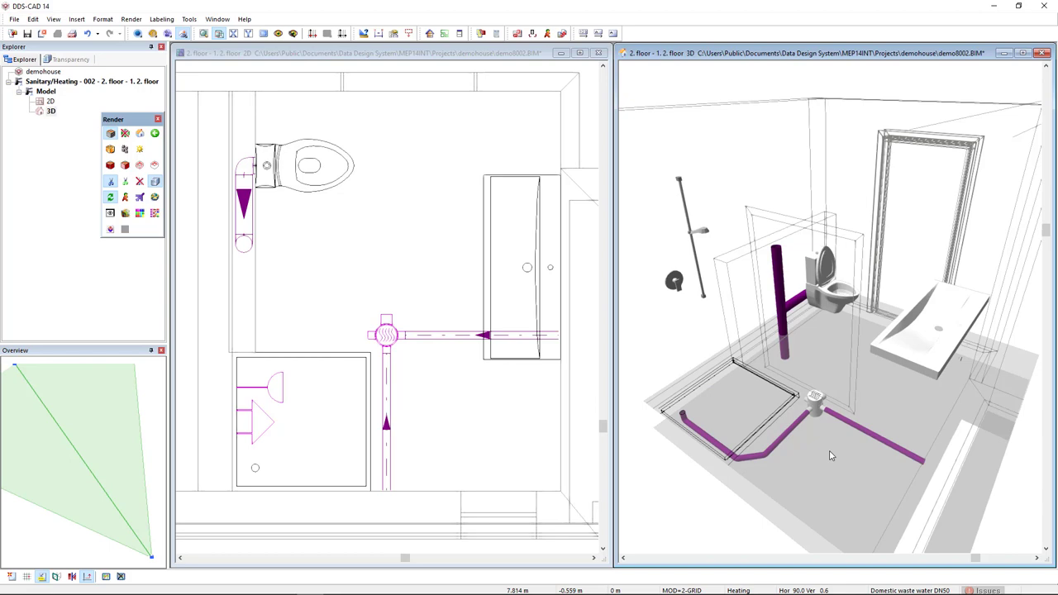
# - Auto-connect the washbasin's waste with the 'To drain' routing under Waste water
pyautogui.rightClick(911, 370)
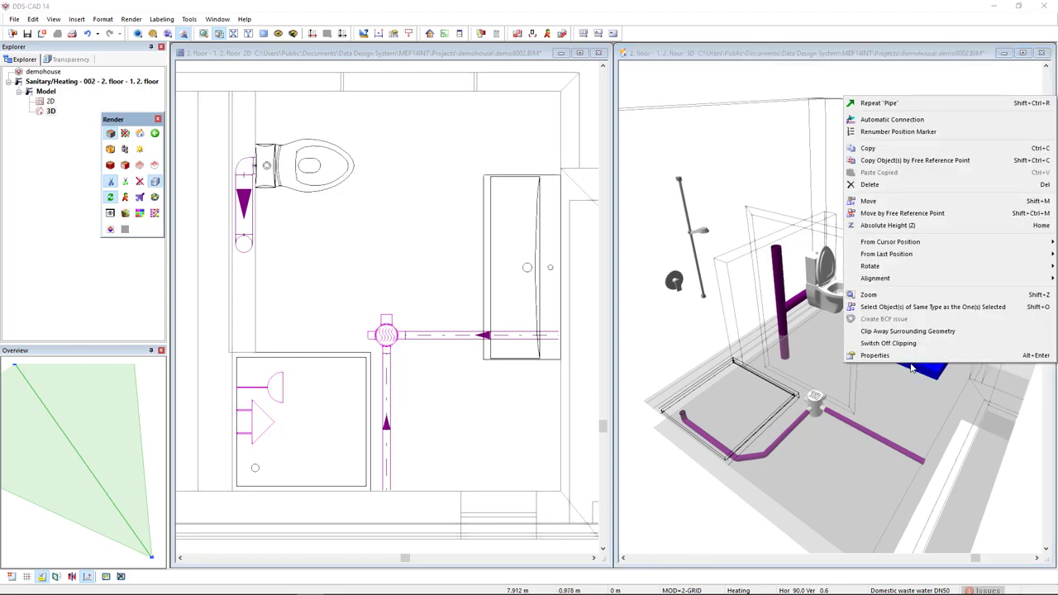
pyautogui.click(901, 120)
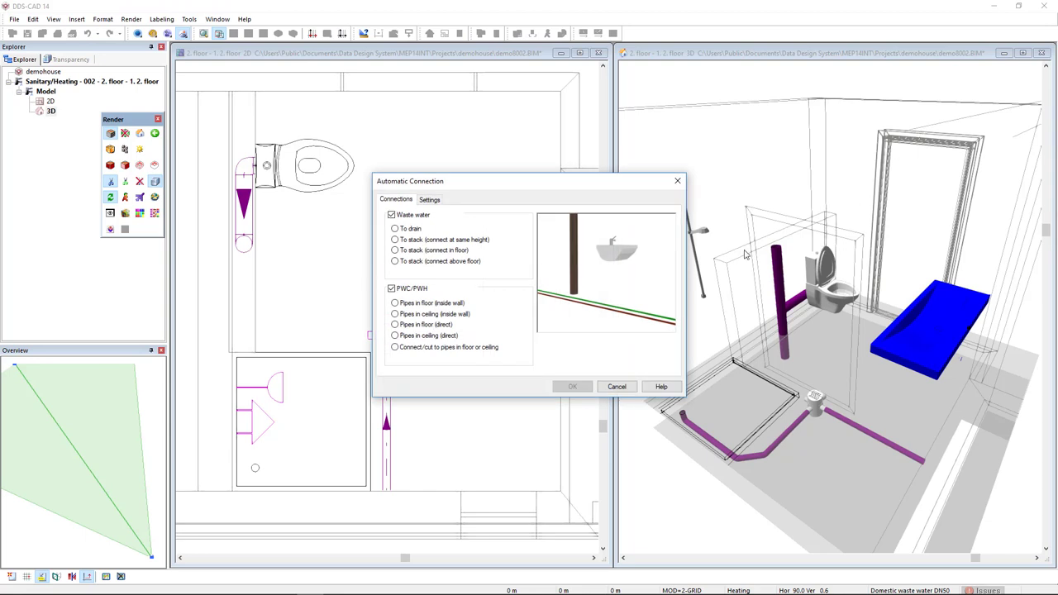
pyautogui.click(407, 230)
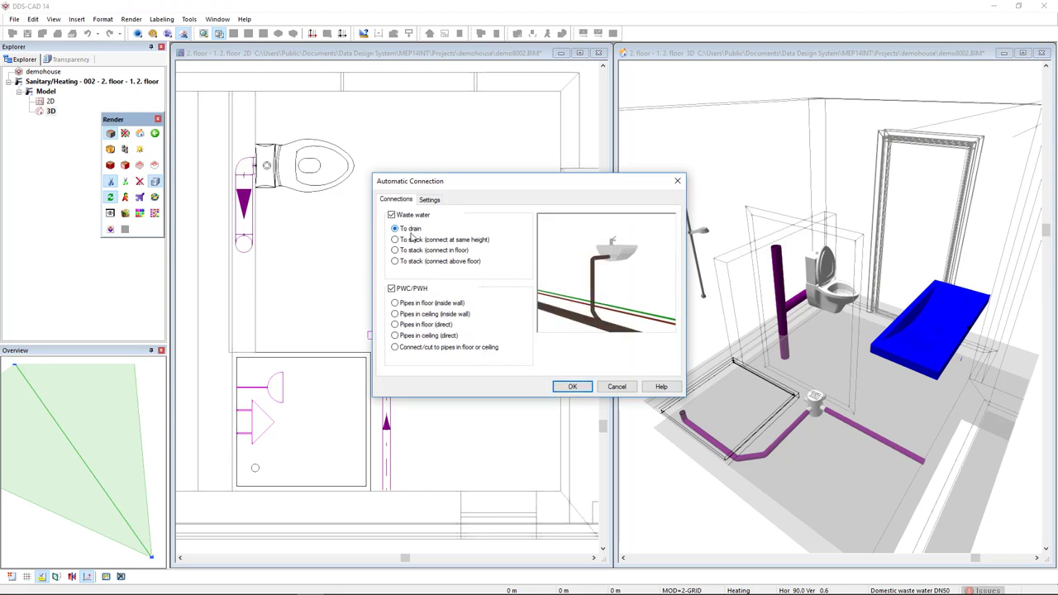
pyautogui.click(572, 386)
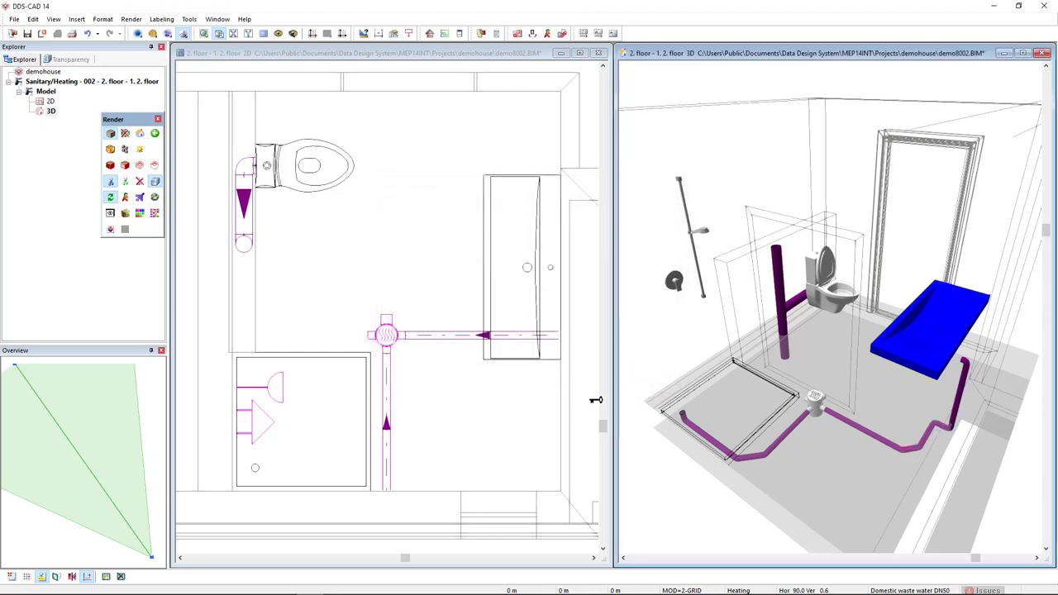
pyautogui.click(487, 453)
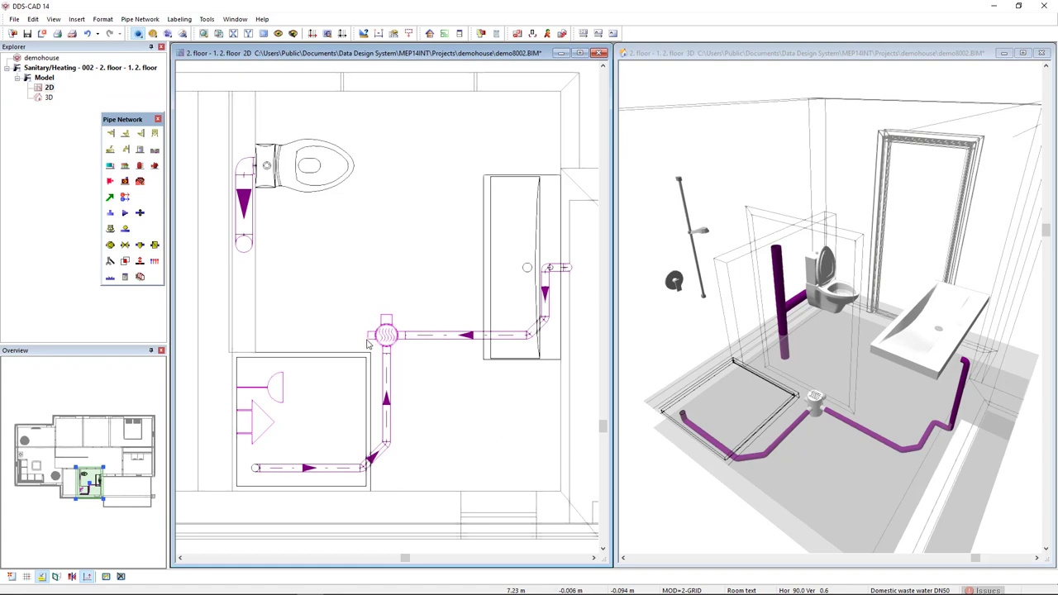
# - Repeat the pipe from the floor gully with a bend point above it
pyautogui.rightClick(285, 277)
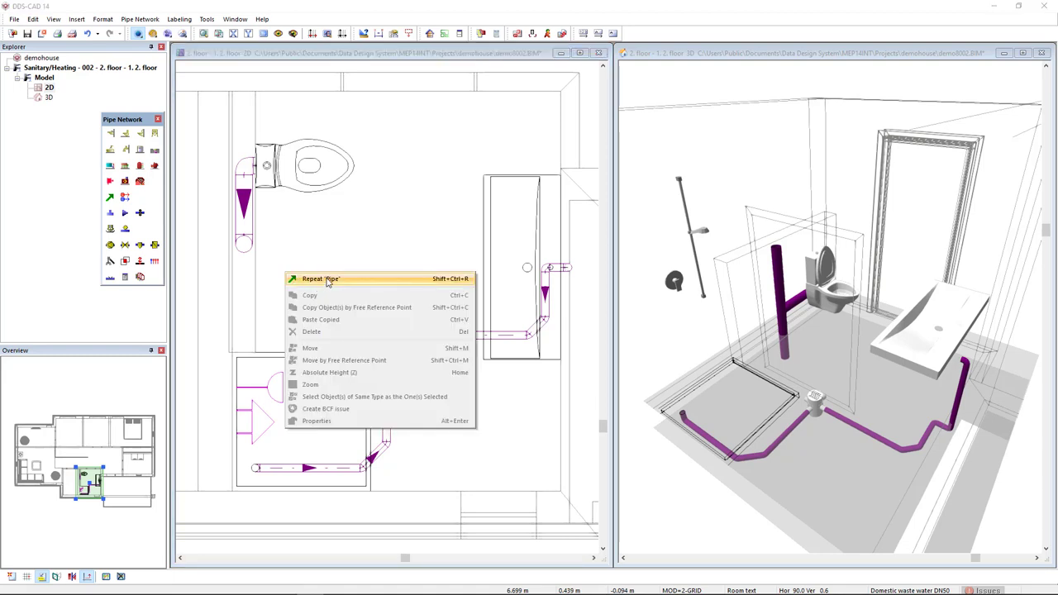
pyautogui.click(329, 279)
pyautogui.click(387, 314)
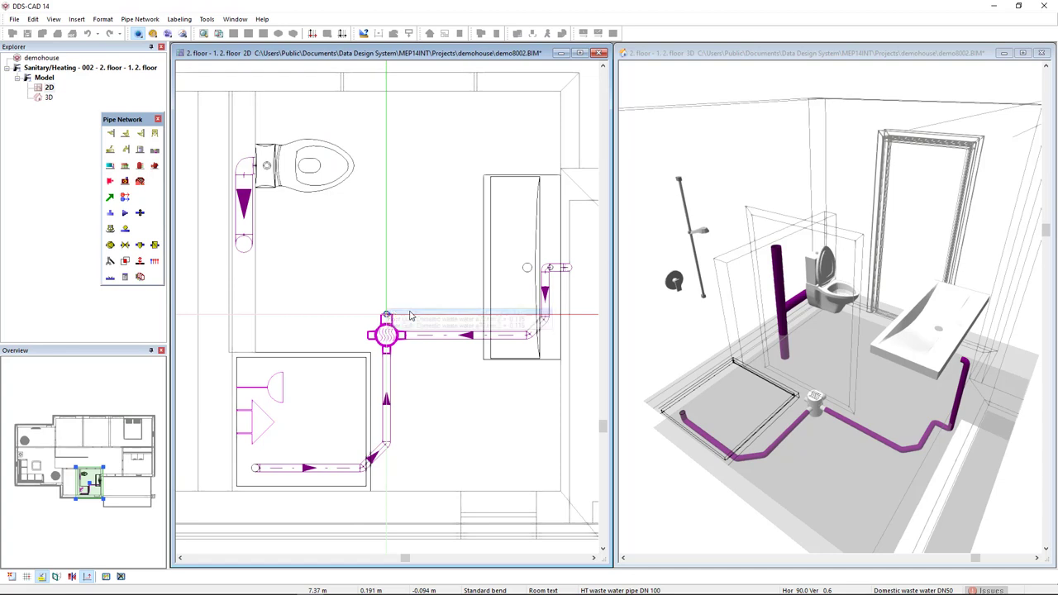
pyautogui.click(416, 314)
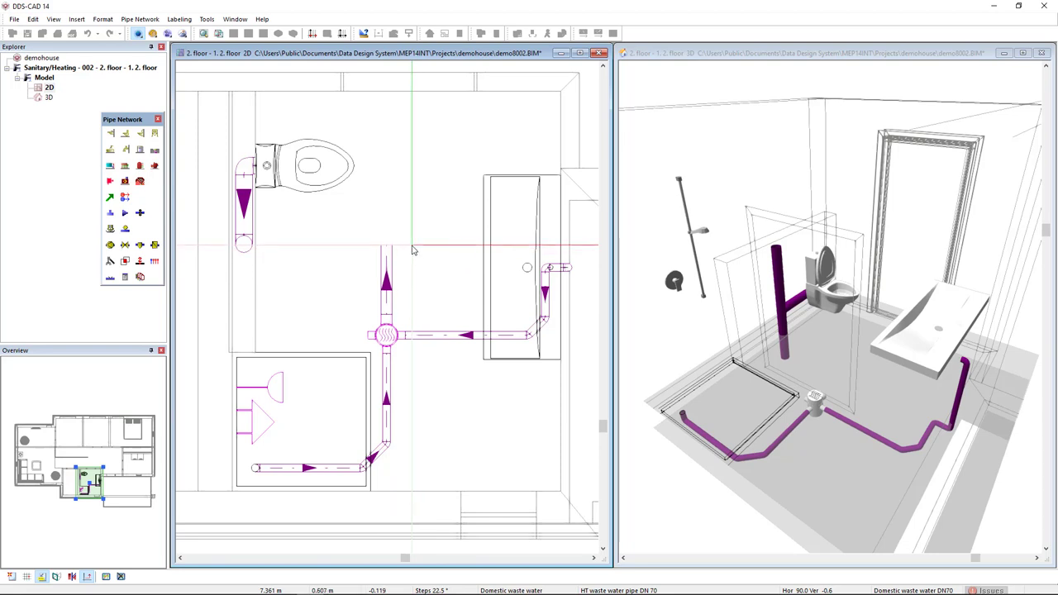
pyautogui.click(389, 247)
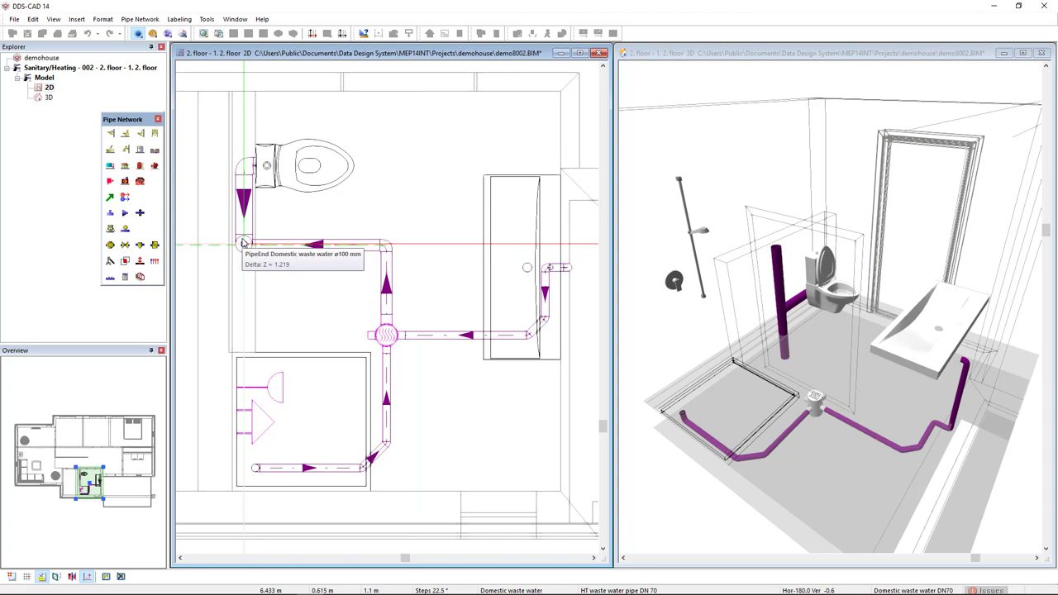
# - Join the pipe onto the Ø100 domestic waste pipe with 'Angle at Tee - slope downwards'
pyautogui.click(243, 242)
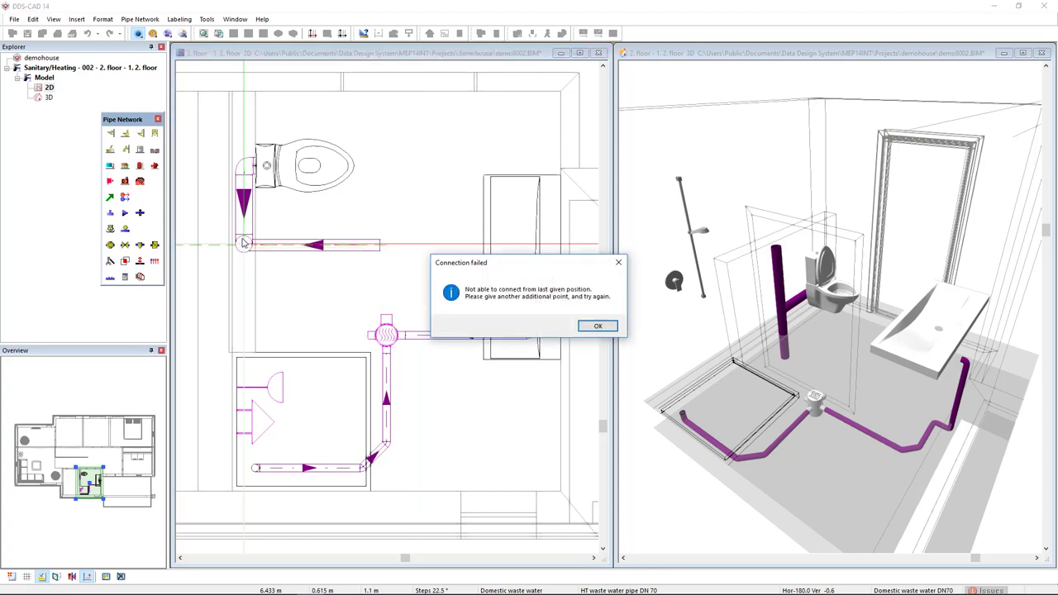
pyautogui.press('Return')
pyautogui.scroll(-1, 243, 242)
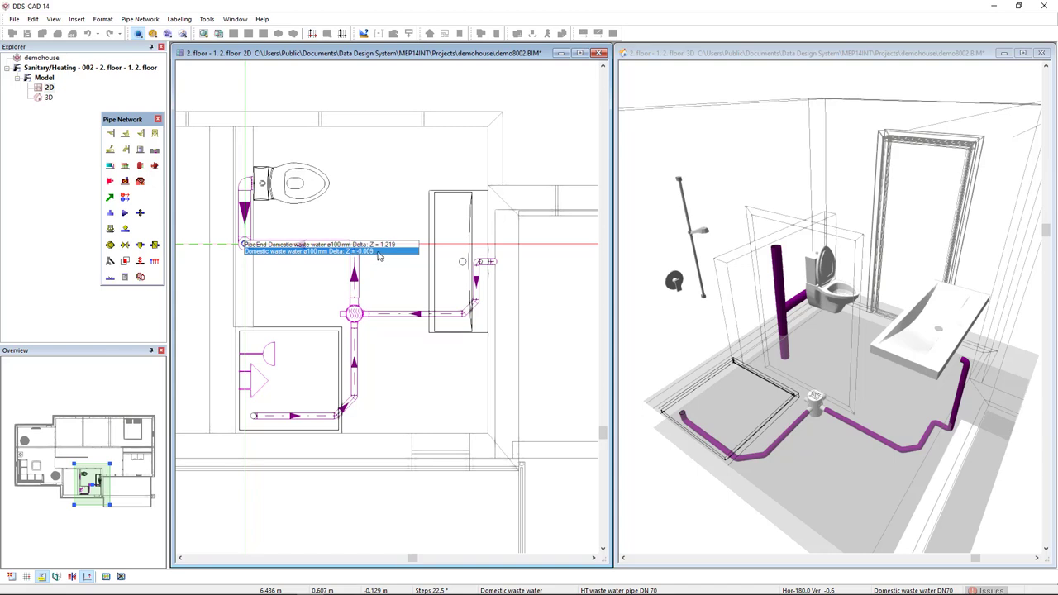
pyautogui.click(383, 257)
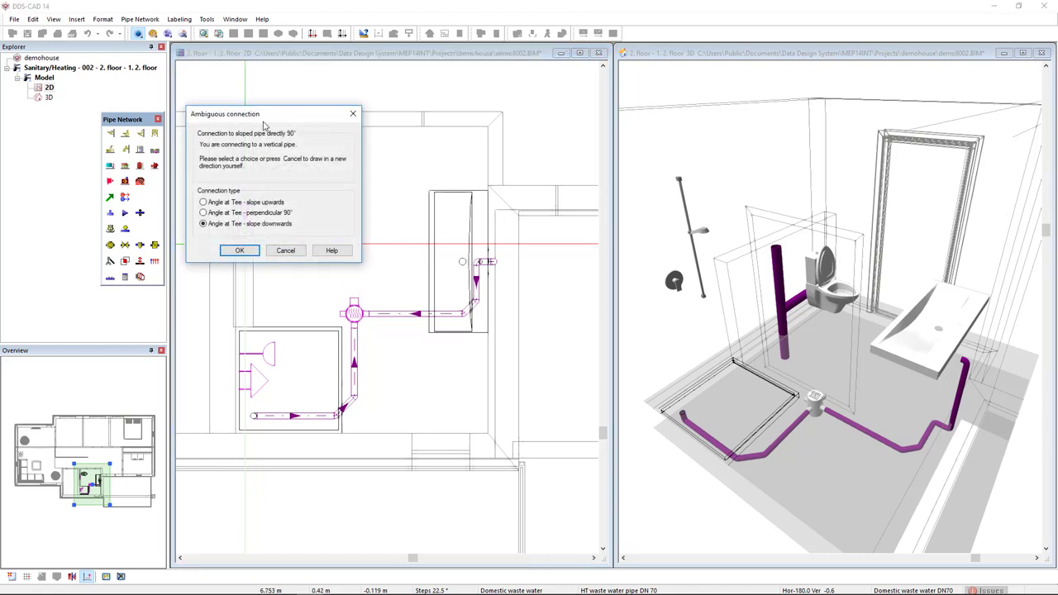
pyautogui.moveTo(268, 116); pyautogui.dragTo(352, 138)
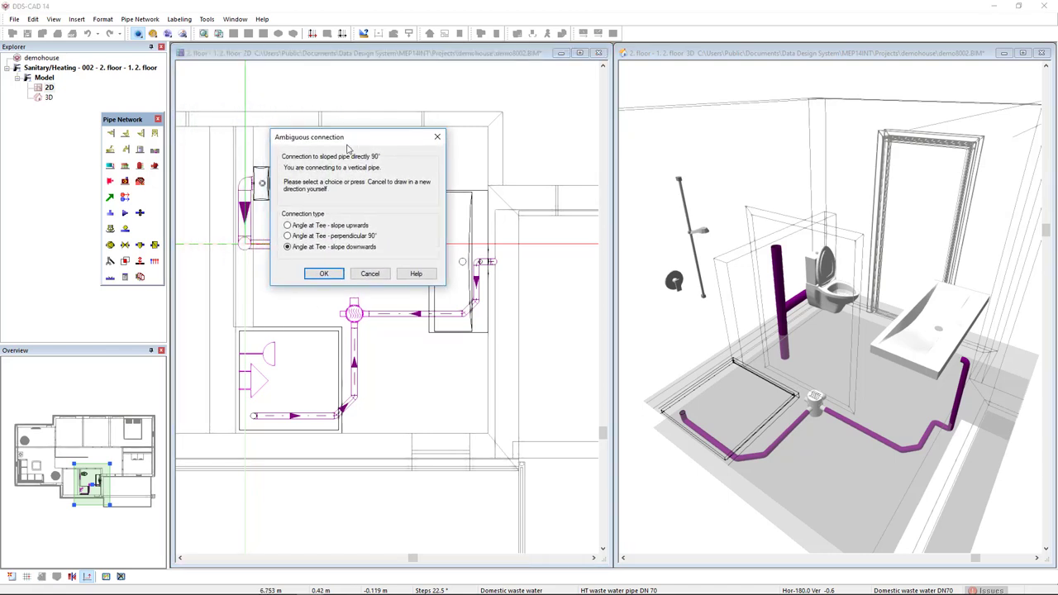
pyautogui.click(325, 273)
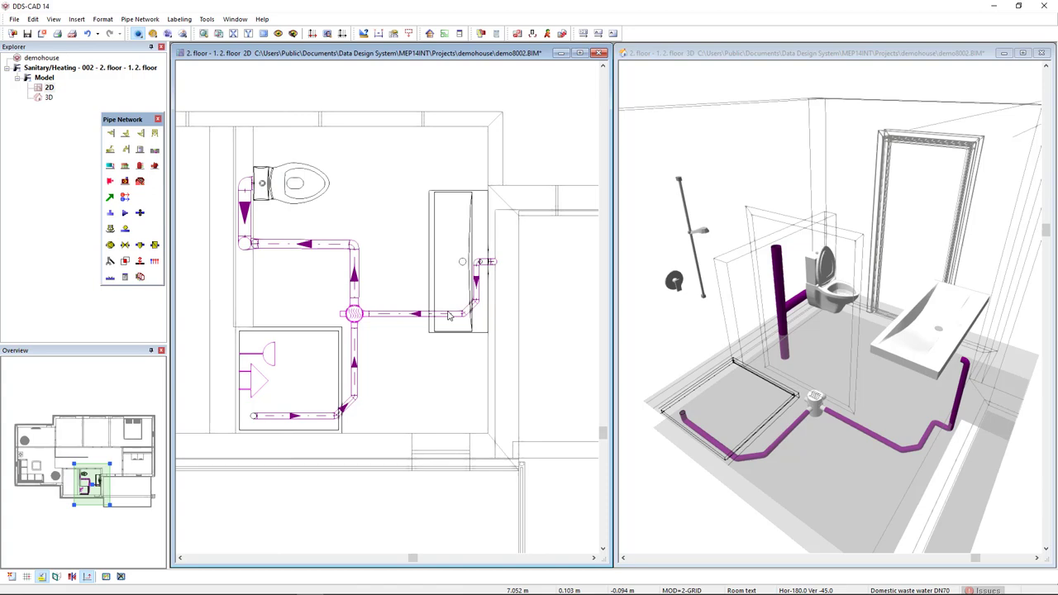
pyautogui.click(744, 325)
pyautogui.scroll(5, 807, 360)
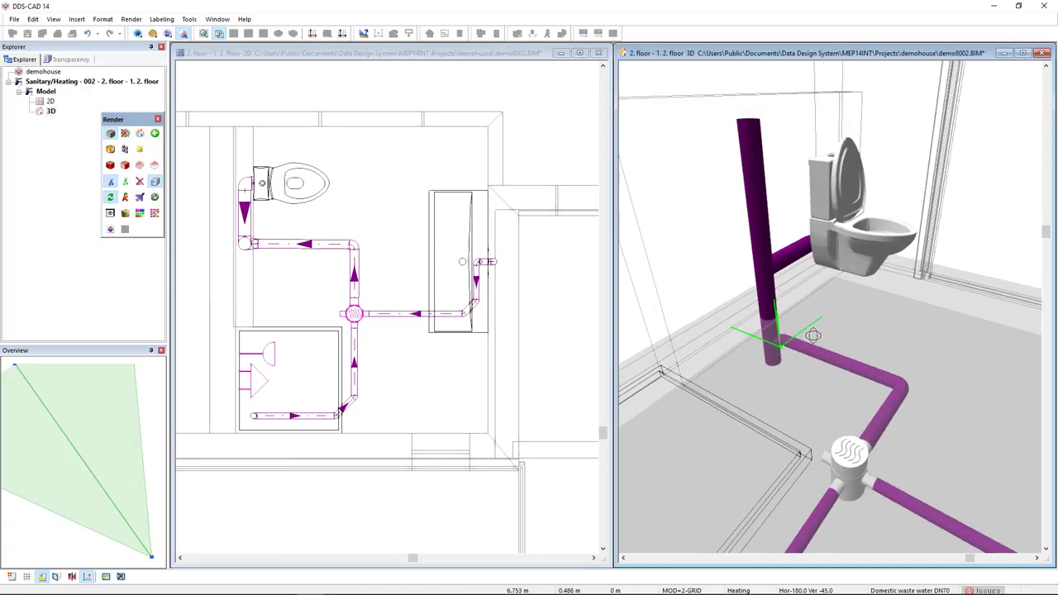
pyautogui.moveTo(813, 335); pyautogui.dragTo(791, 313, button='middle')
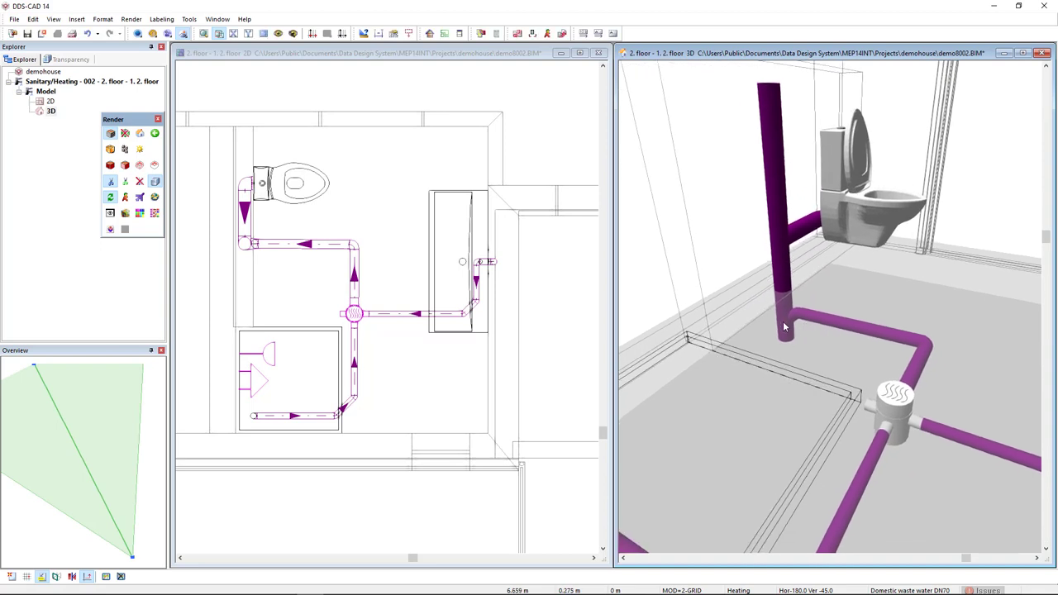
pyautogui.scroll(-2, 787, 339)
pyautogui.scroll(-2, 794, 353)
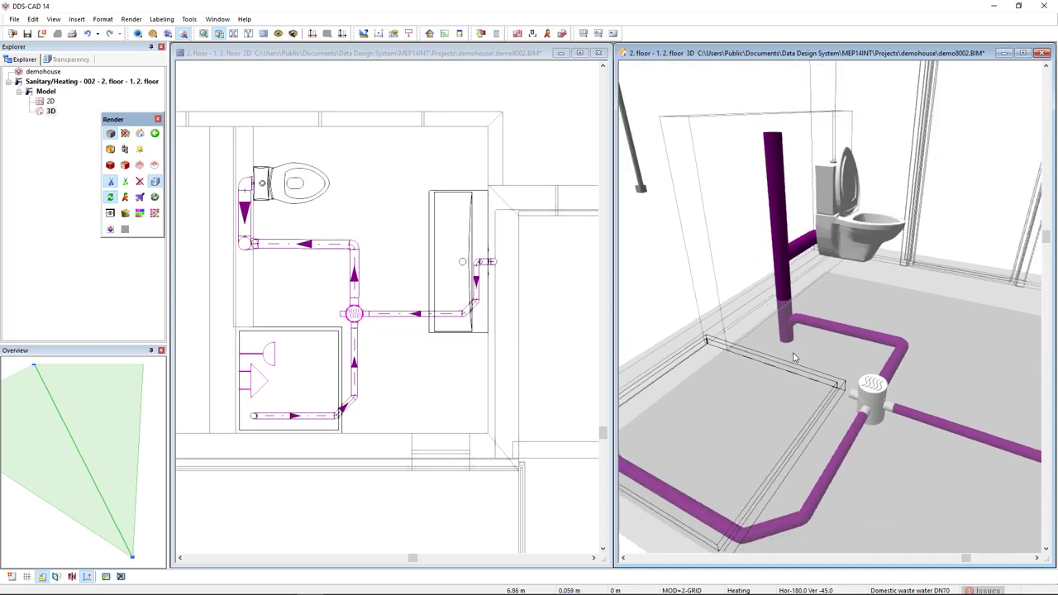
pyautogui.click(414, 372)
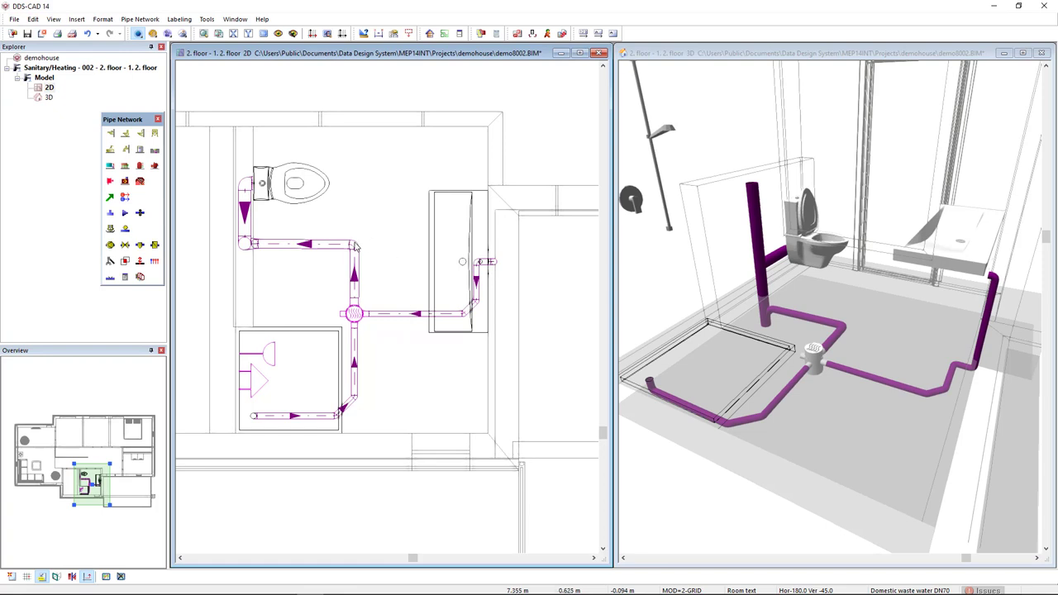
# - Replace the bend above the gully with two bends 0.15 m apart and inspect them in 3D
pyautogui.rightClick(362, 212)
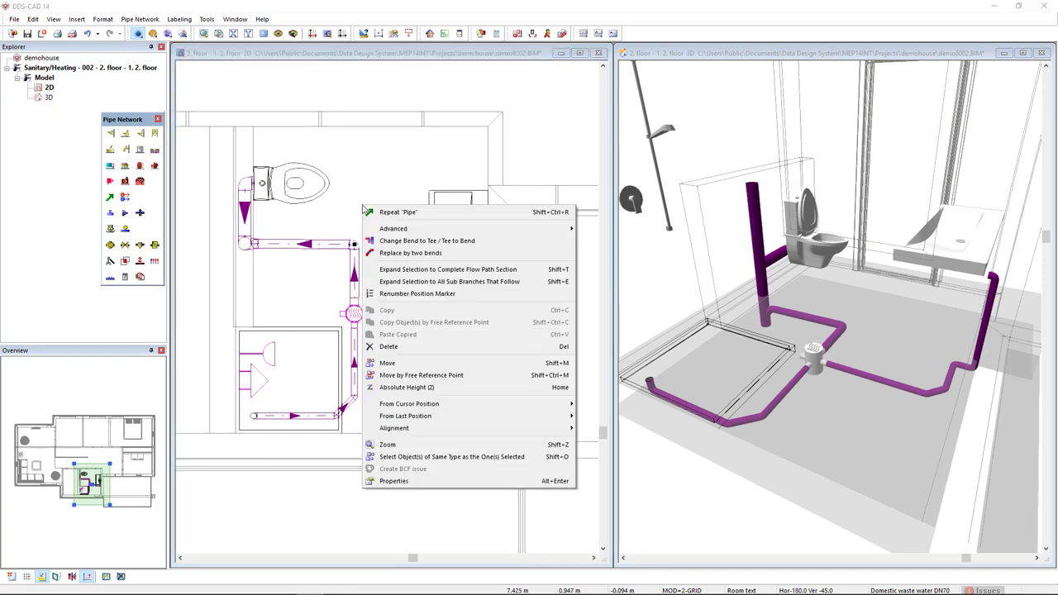
pyautogui.click(453, 256)
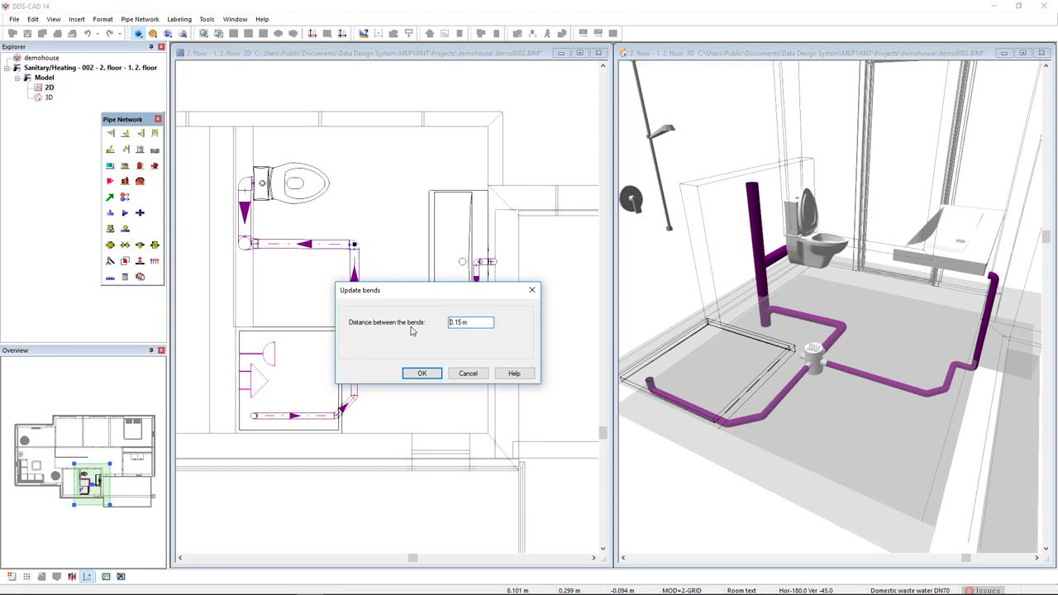
pyautogui.click(419, 374)
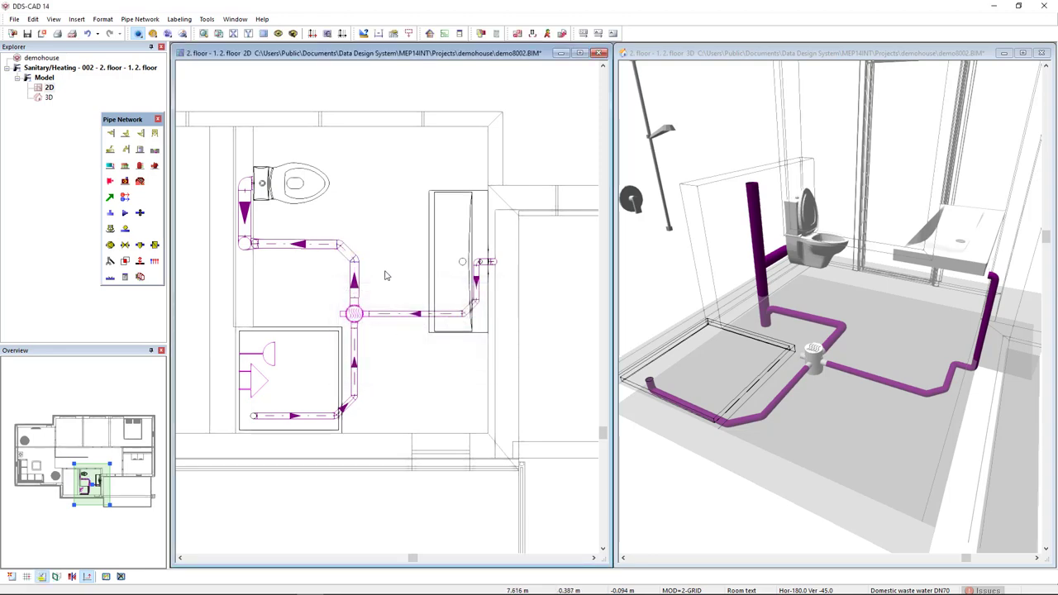
pyautogui.click(754, 332)
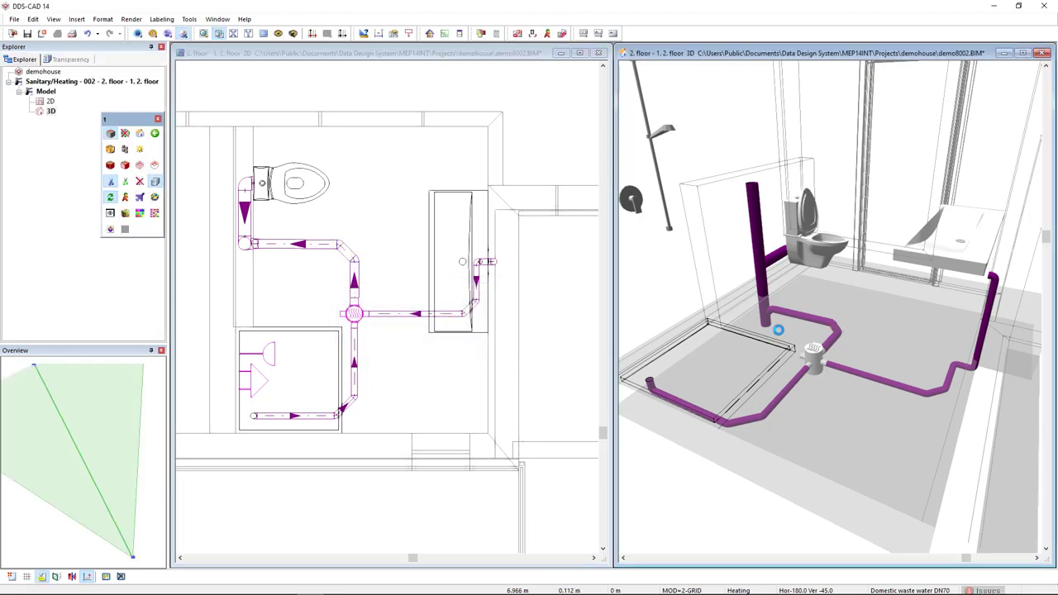
pyautogui.scroll(3, 778, 329)
pyautogui.moveTo(778, 330); pyautogui.dragTo(830, 313, button='middle')
pyautogui.scroll(3, 830, 313)
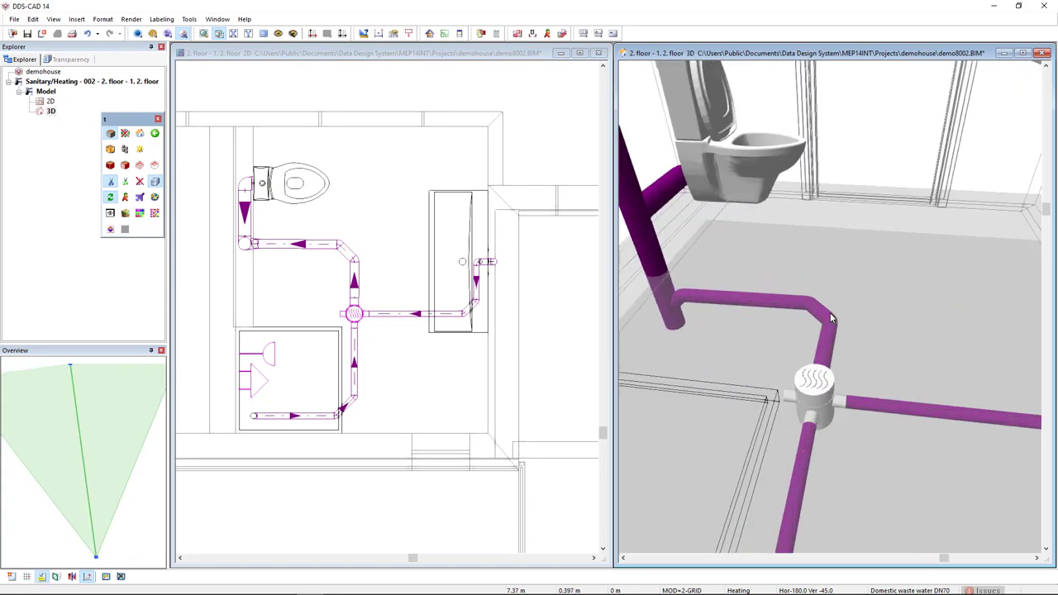
pyautogui.scroll(-5, 831, 312)
pyautogui.click(422, 373)
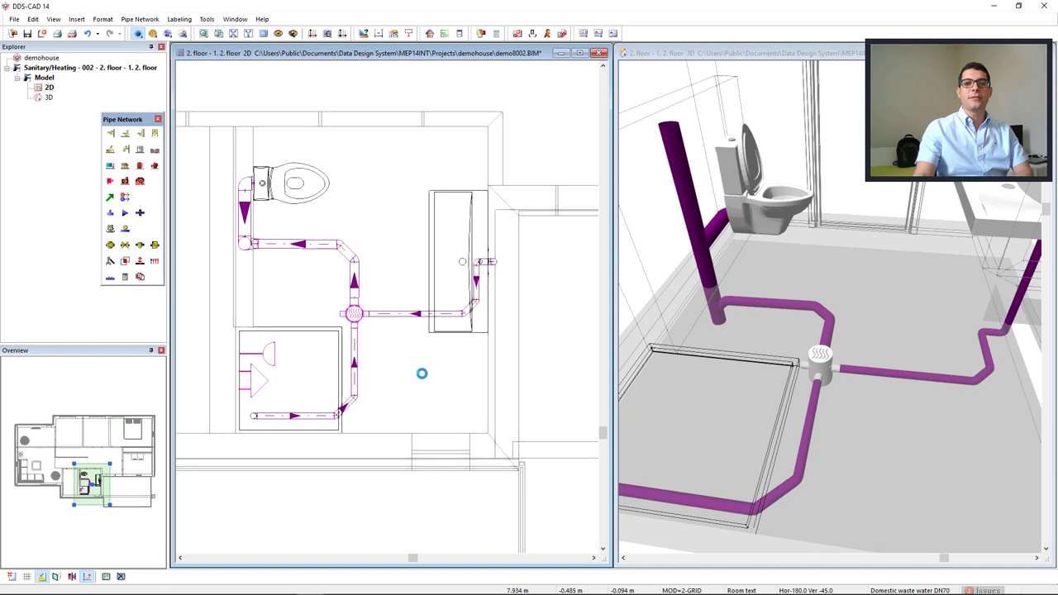
# - Start a new pipe branching off the Ø70 waste pipe with a tee
pyautogui.rightClick(422, 377)
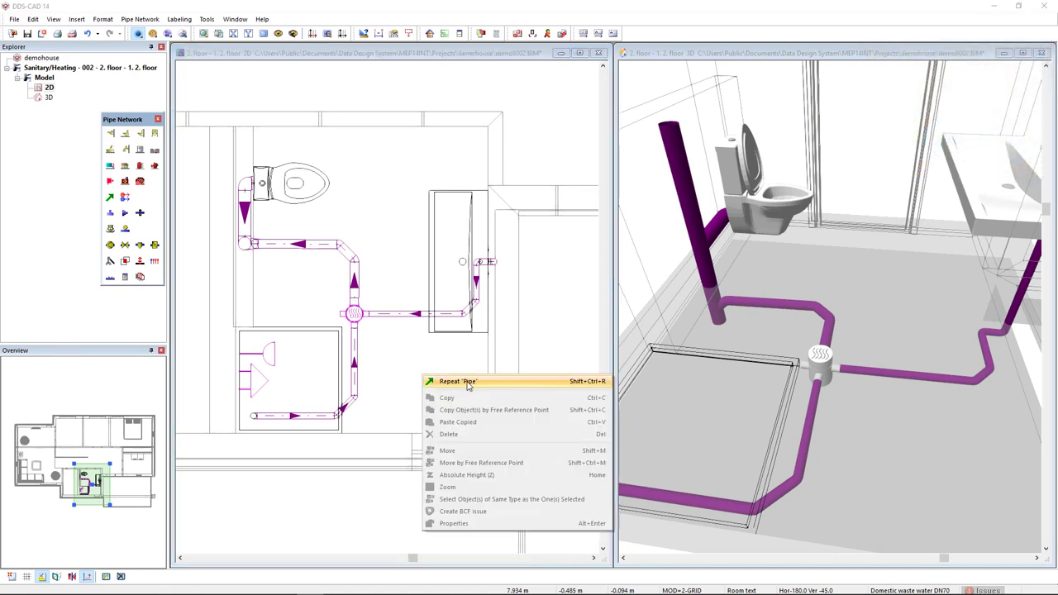
pyautogui.click(459, 382)
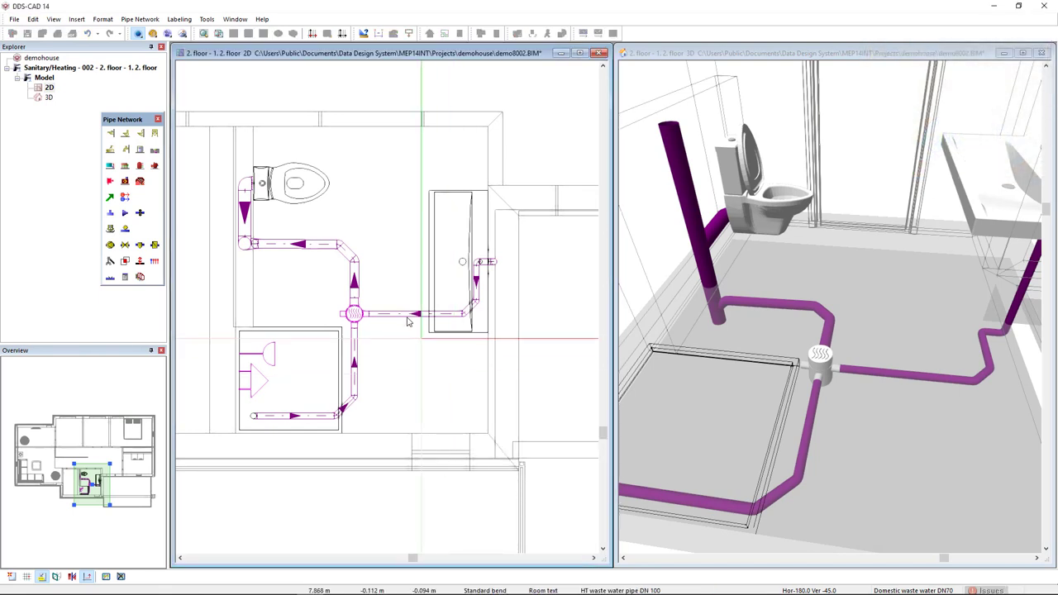
pyautogui.click(354, 286)
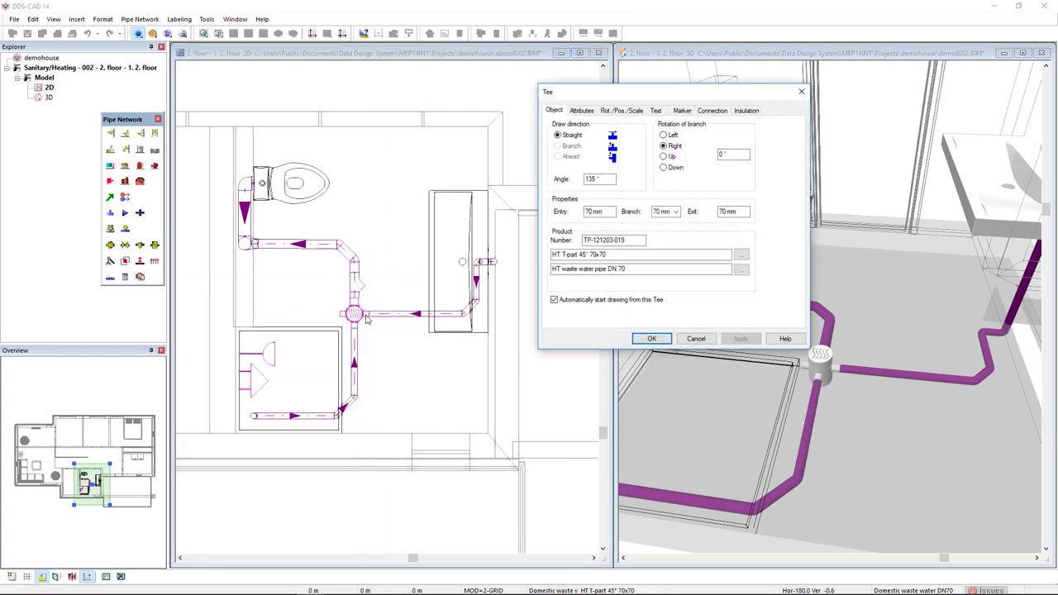
pyautogui.scroll(1, 278, 303)
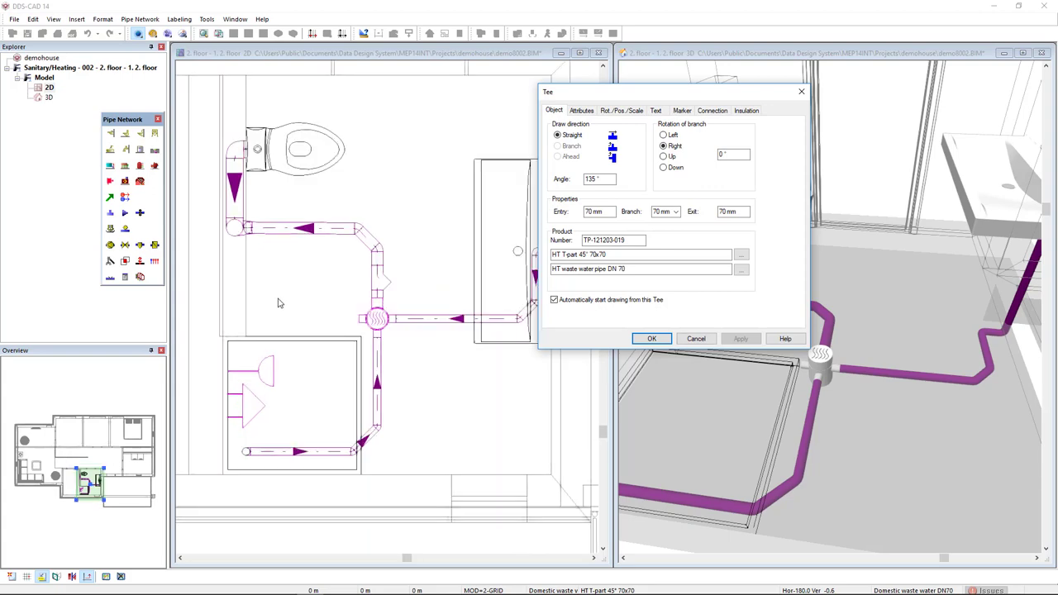
pyautogui.scroll(2, 279, 303)
pyautogui.press('Escape')
pyautogui.moveTo(268, 281); pyautogui.dragTo(270, 267, button='middle')
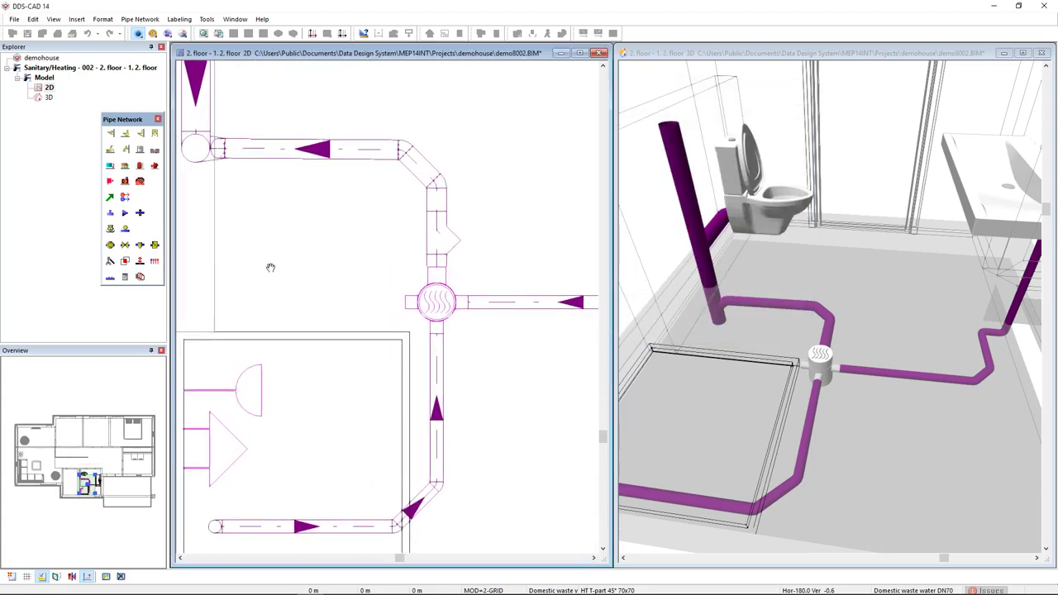
# - Place the tee with branch rotated Up, 90° angle and a 50 mm branch
pyautogui.moveTo(622, 99); pyautogui.dragTo(588, 120)
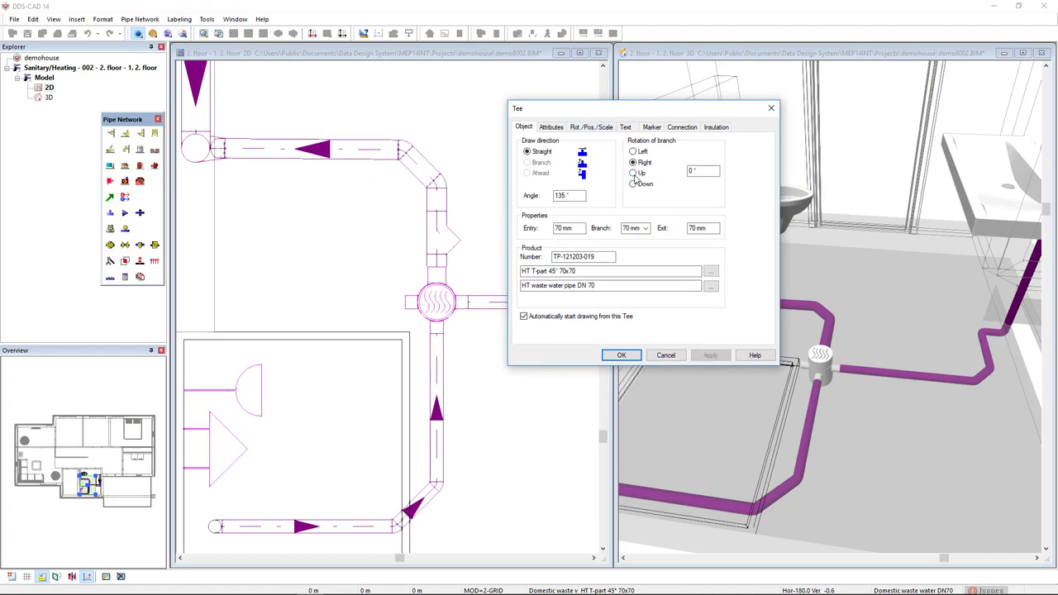
pyautogui.click(634, 175)
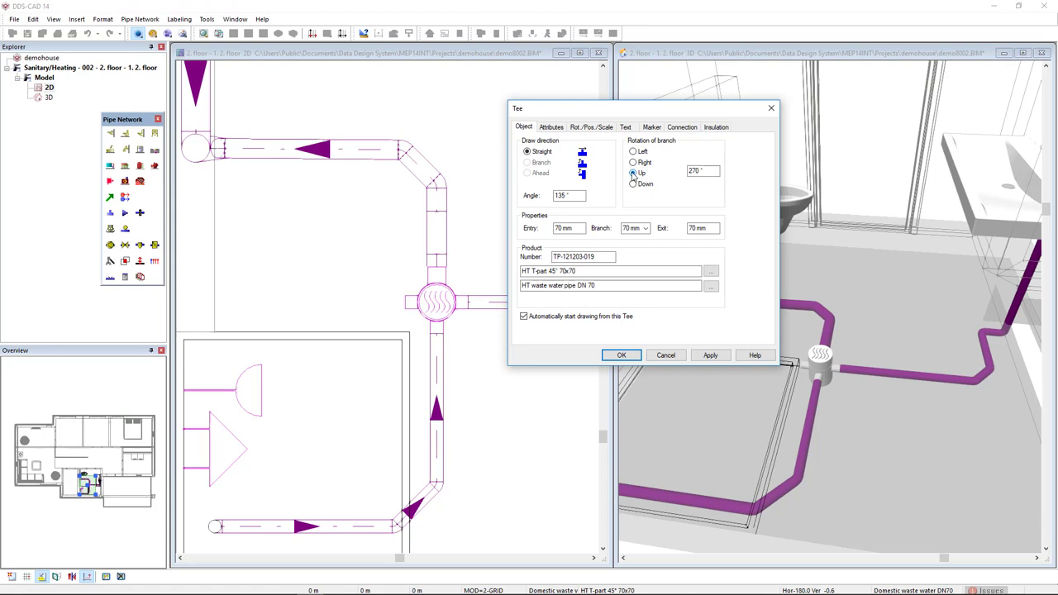
pyautogui.moveTo(584, 196); pyautogui.dragTo(546, 208)
pyautogui.write('90')
pyautogui.click(648, 229)
pyautogui.click(635, 253)
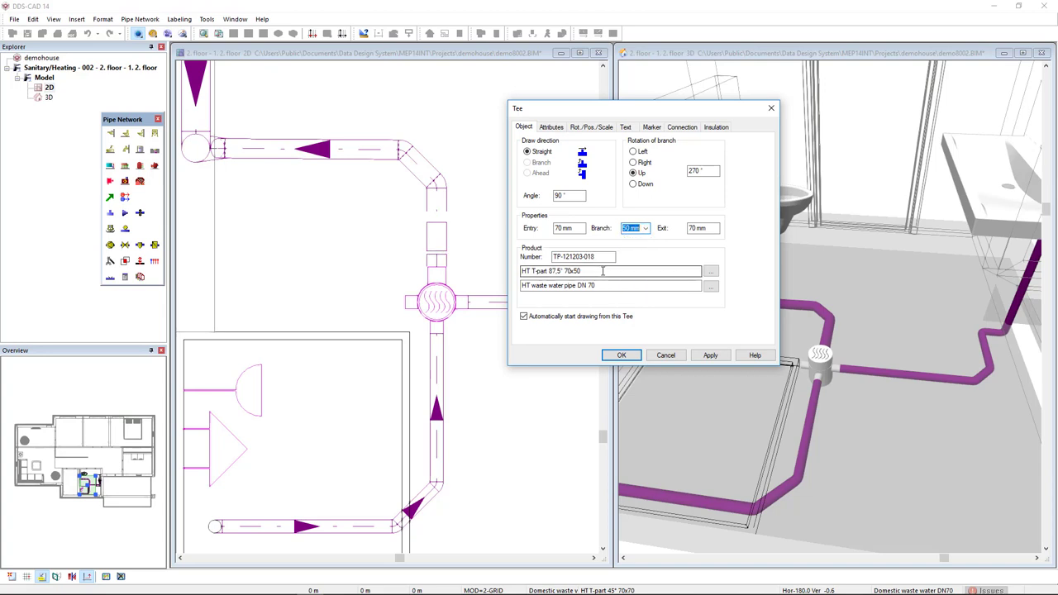
pyautogui.moveTo(603, 271); pyautogui.dragTo(522, 289)
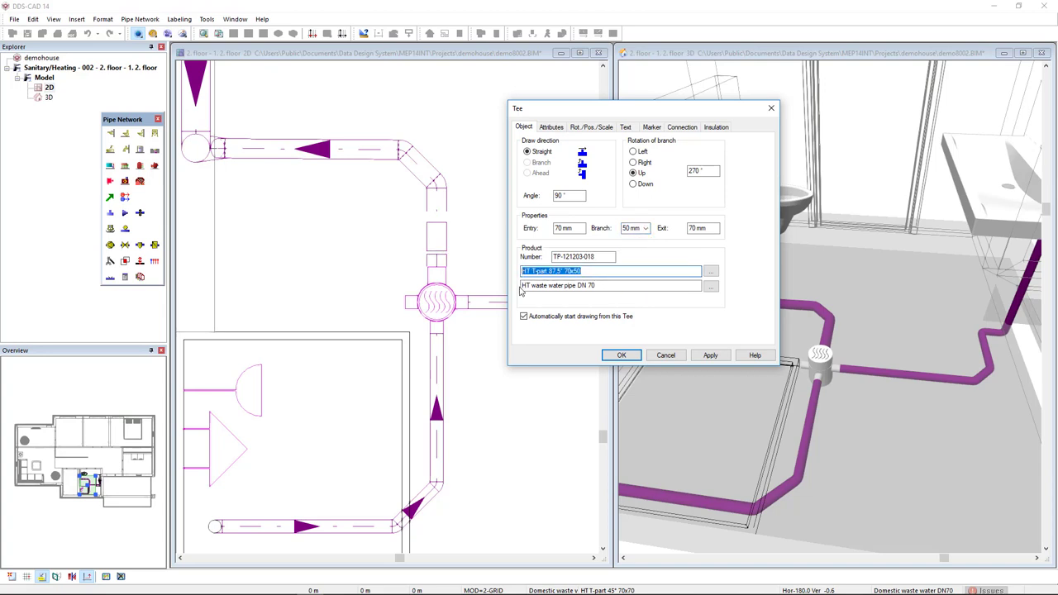
pyautogui.click(623, 355)
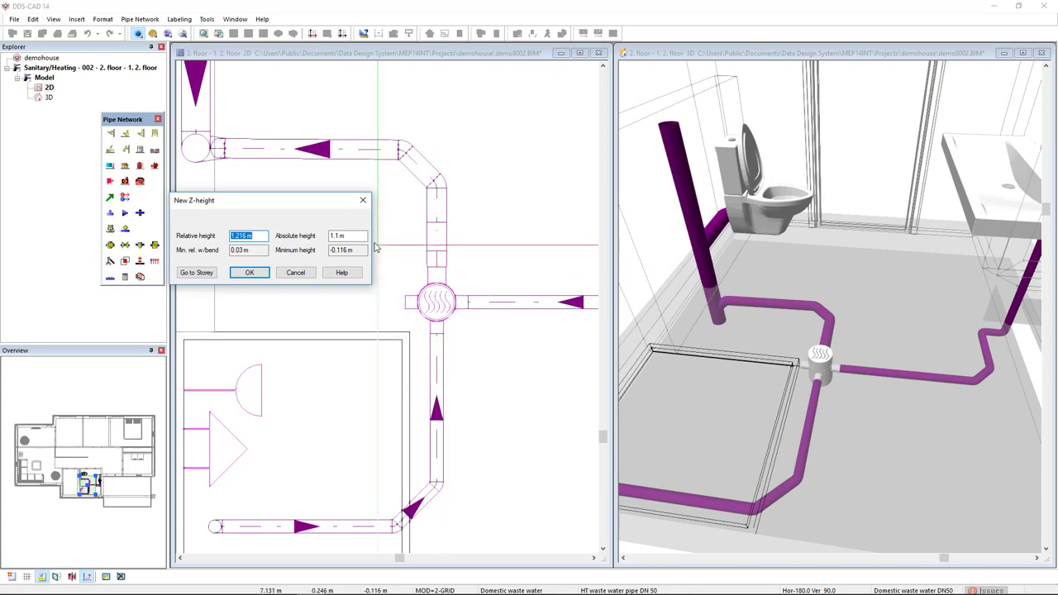
# - Clear the absolute height value and confirm the new DN50 pipe's starting height
pyautogui.click(363, 239)
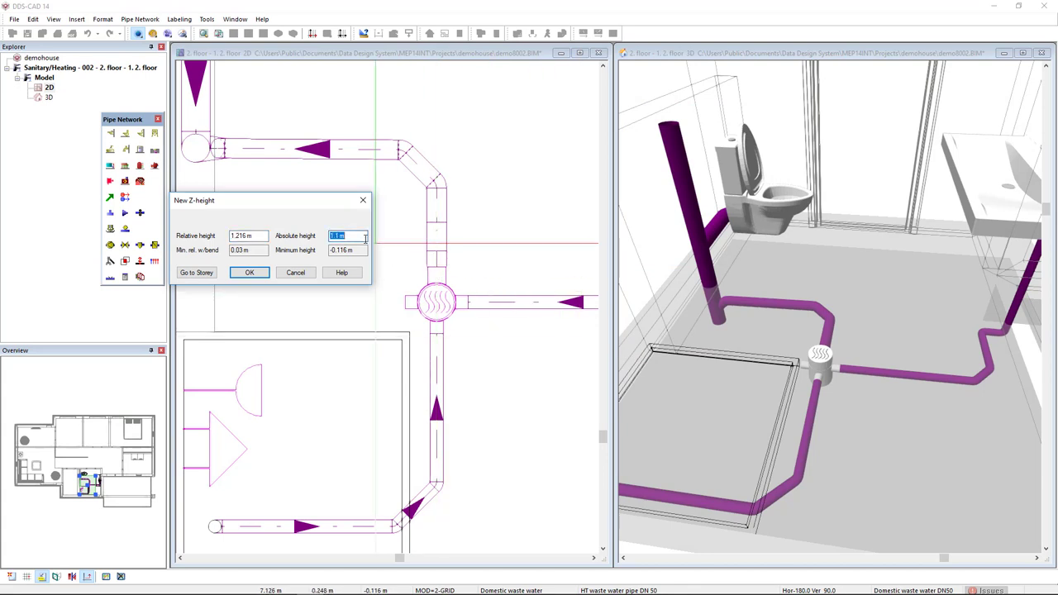
pyautogui.press('BackSpace')
pyautogui.click(248, 272)
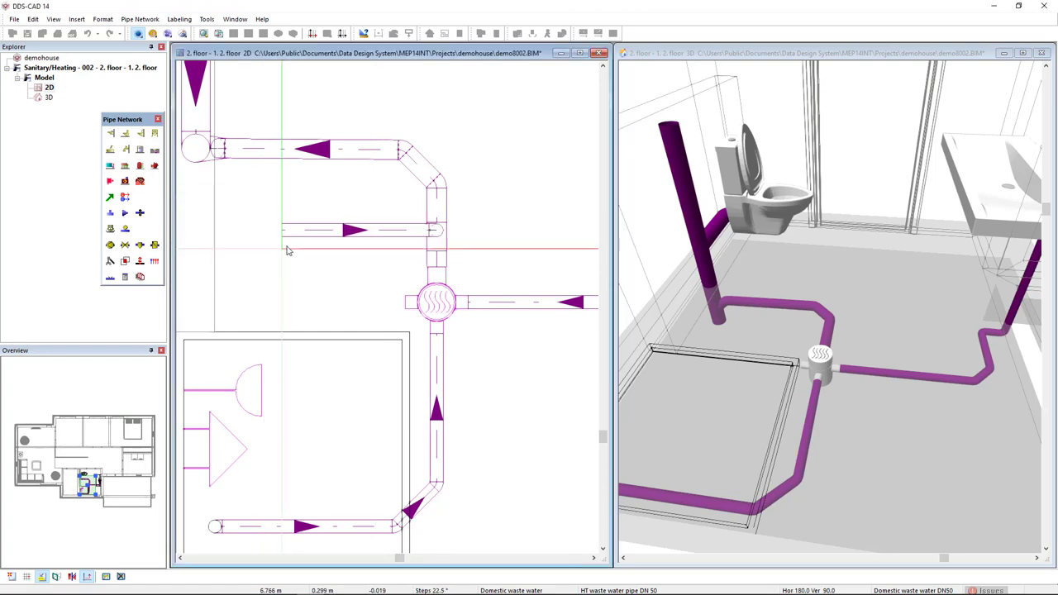
pyautogui.moveTo(274, 251); pyautogui.dragTo(361, 231, button='middle')
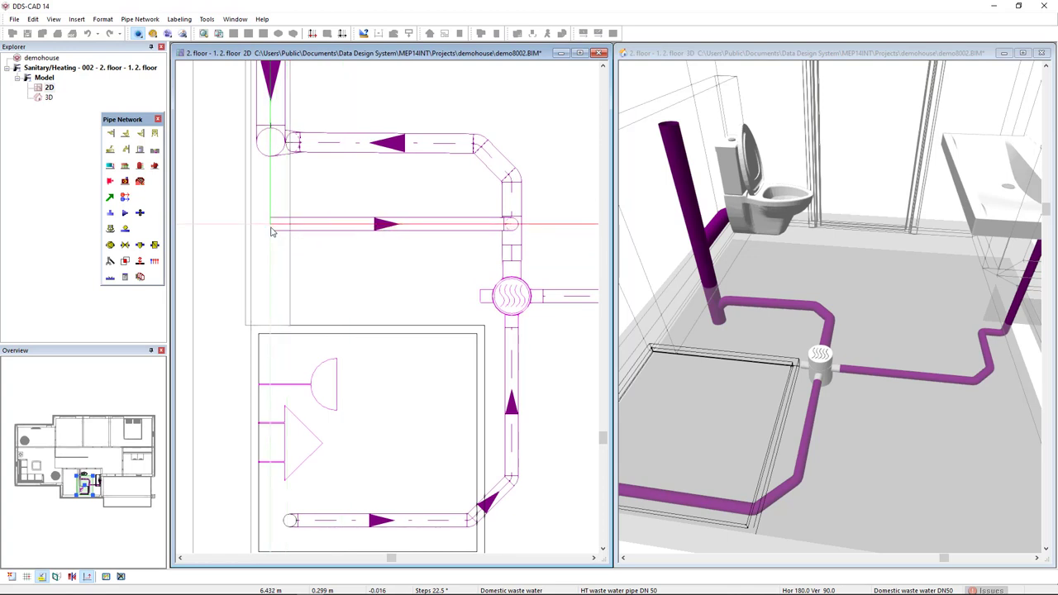
# - Turn the DN50 pipe upward from its last position into a 1.115 m riser and check it in 3D
pyautogui.rightClick(272, 228)
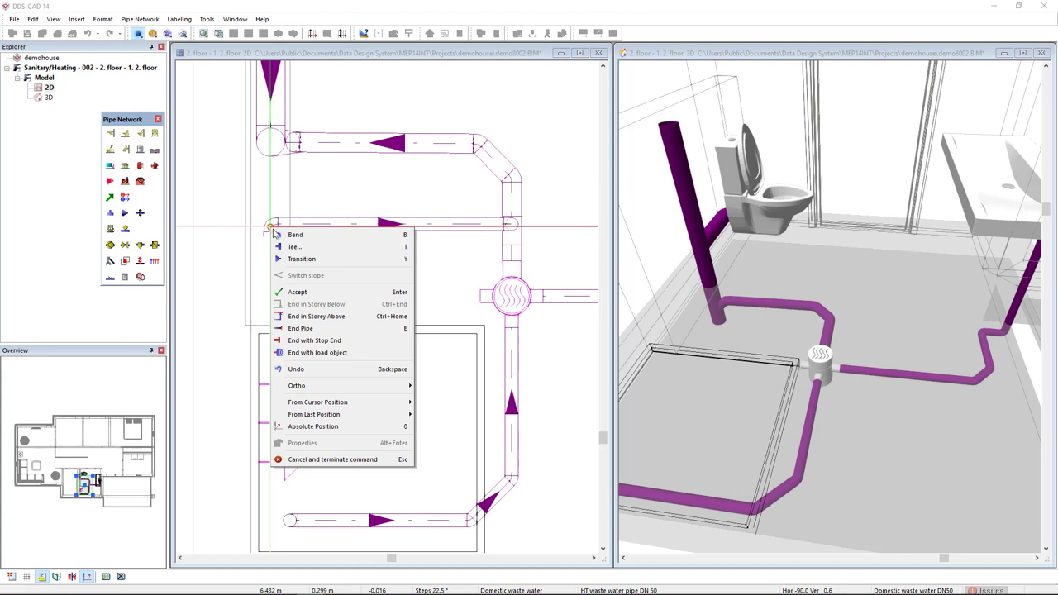
pyautogui.moveTo(311, 416)
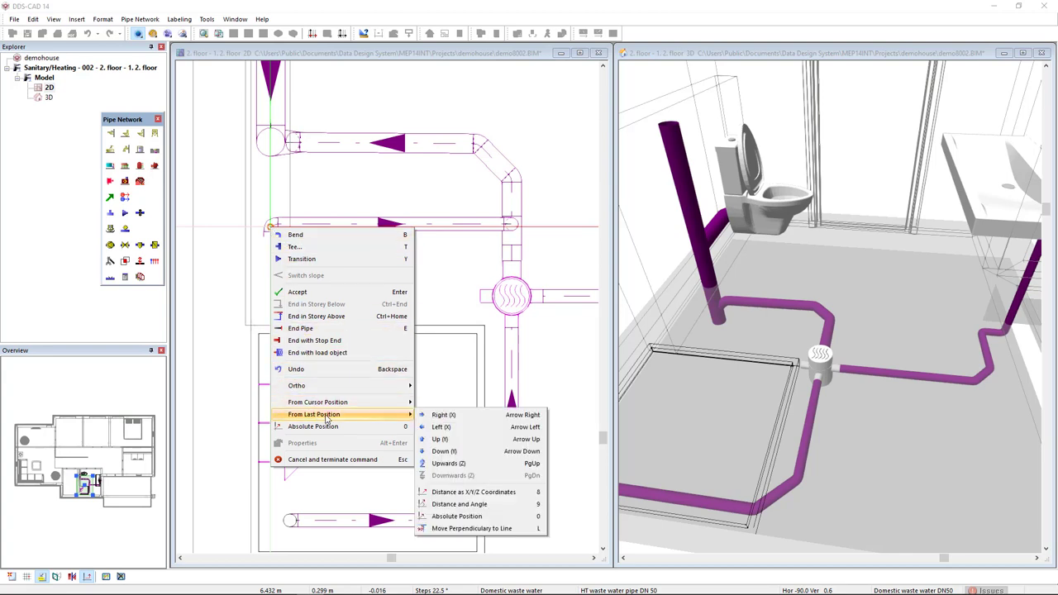
pyautogui.click(450, 464)
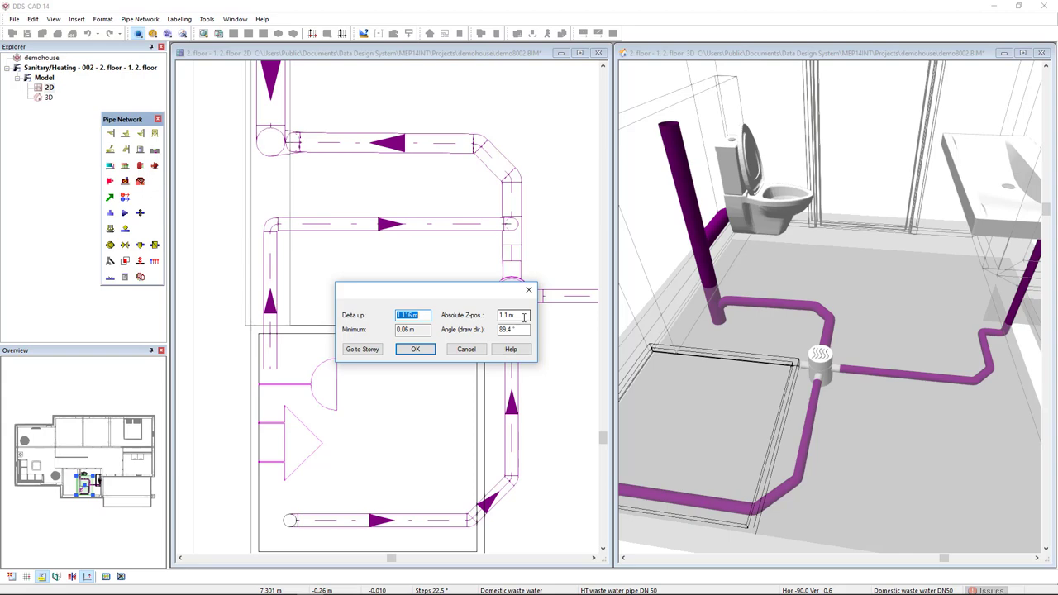
pyautogui.click(415, 349)
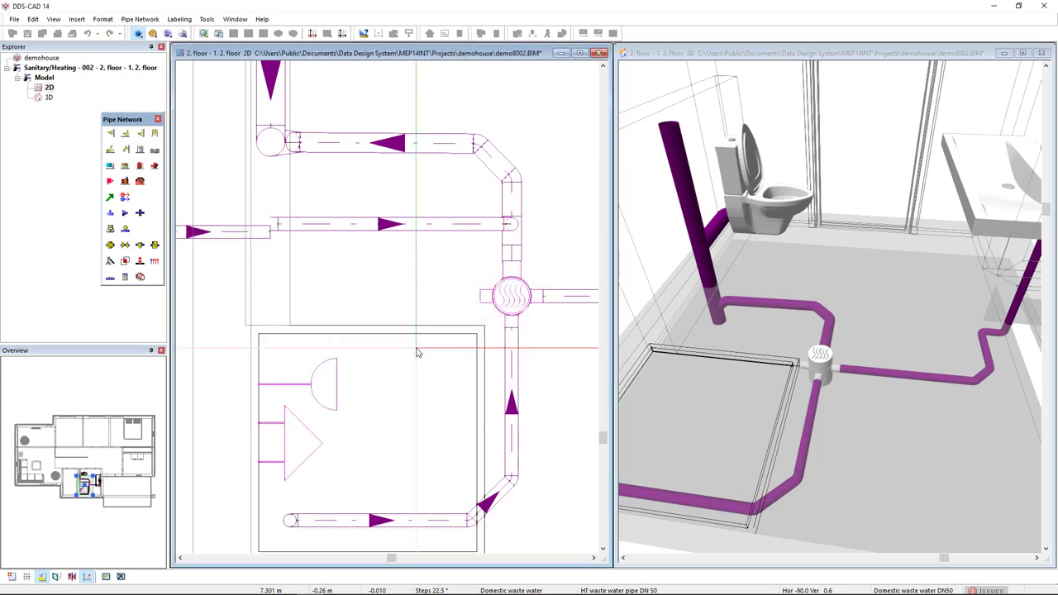
pyautogui.click(707, 311)
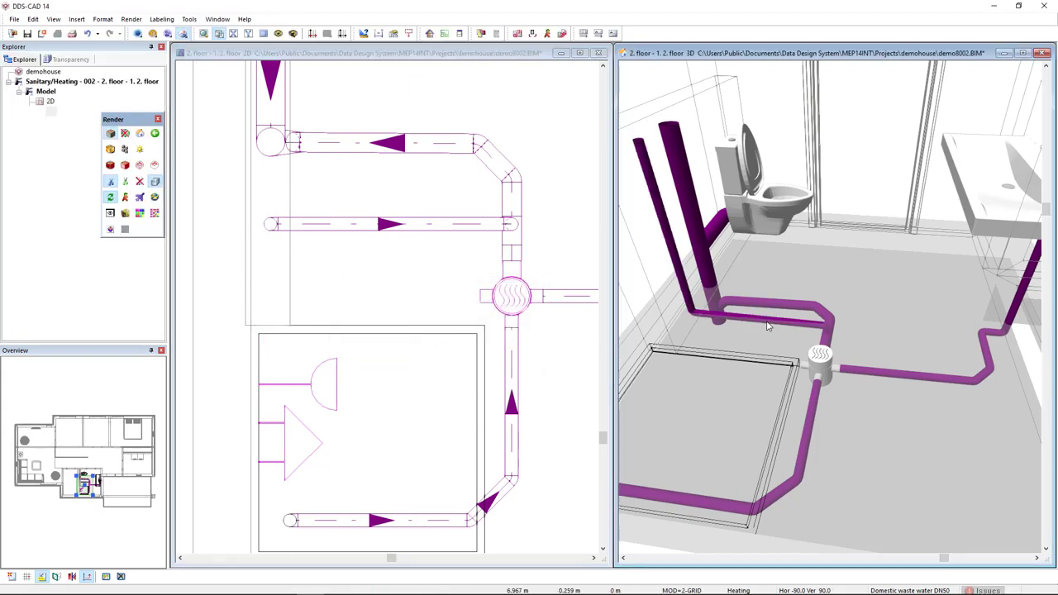
pyautogui.click(455, 236)
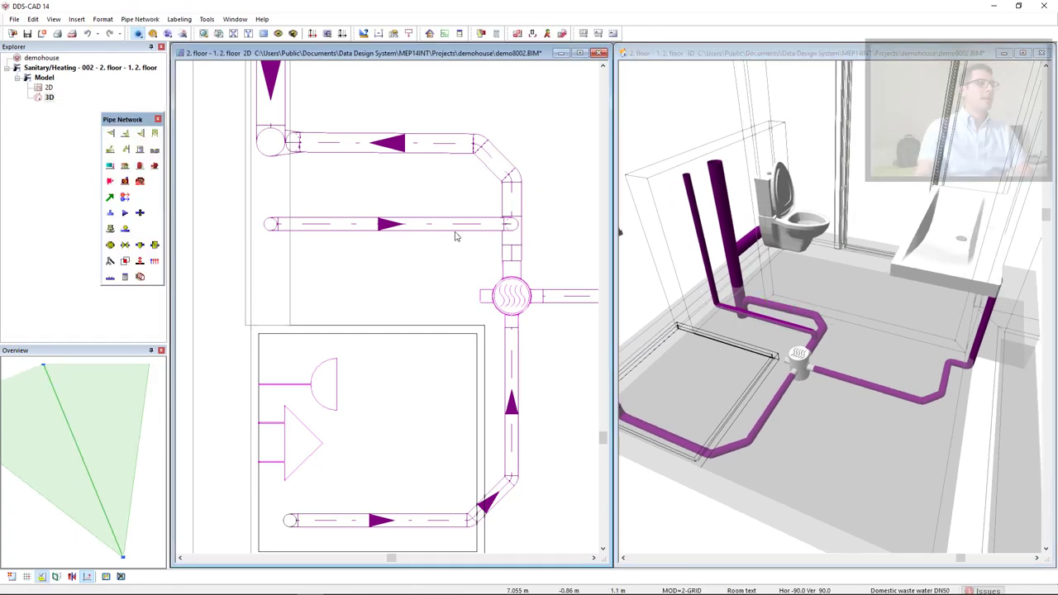
pyautogui.click(455, 237)
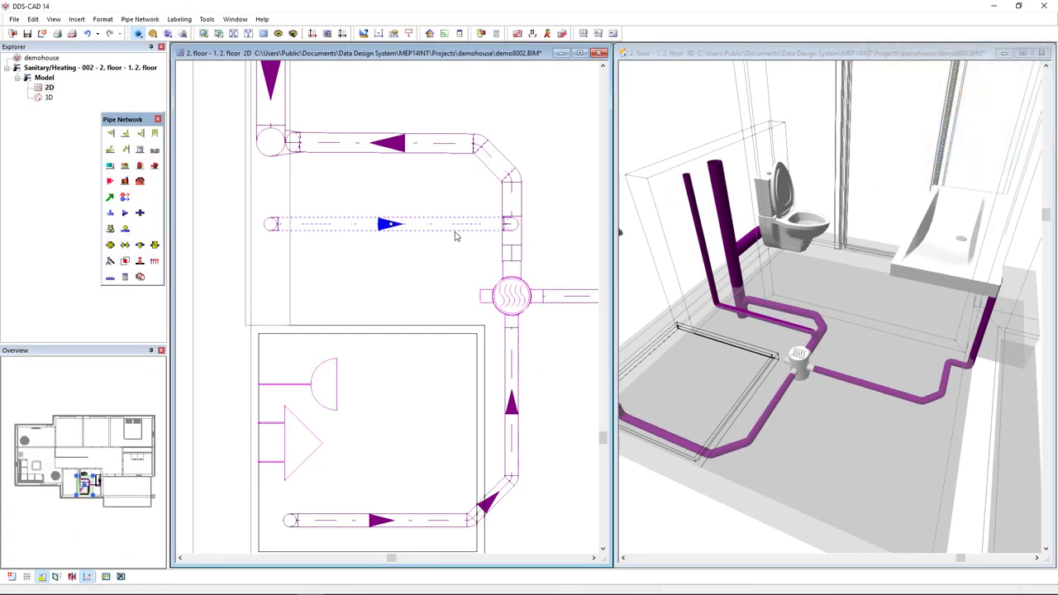
# - Set the DN50 riser's medium to Ventilating pipe and deactivate its slope
pyautogui.doubleClick(455, 237)
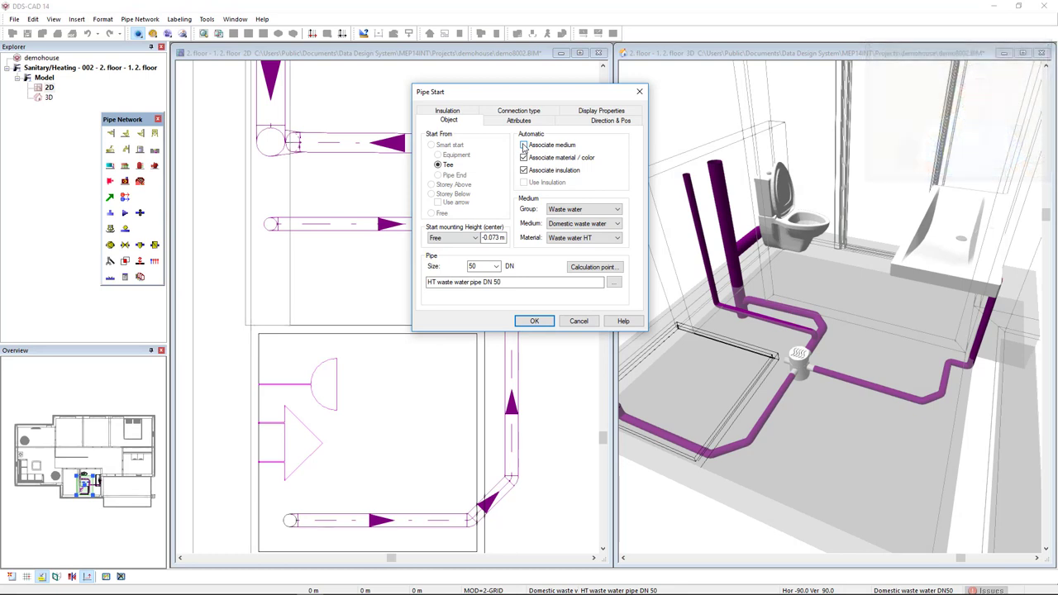
pyautogui.click(568, 225)
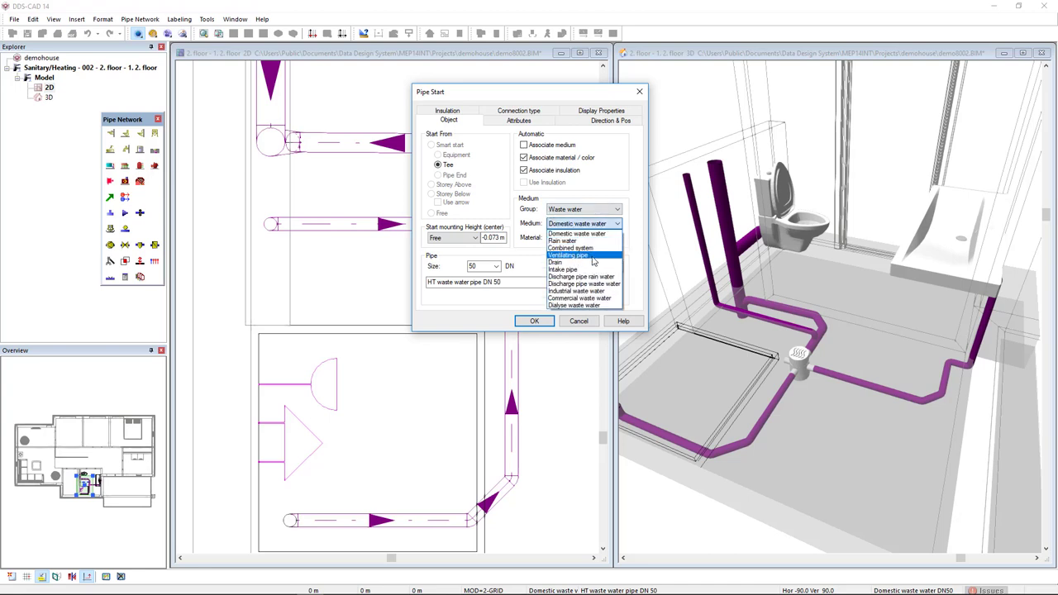
pyautogui.click(571, 254)
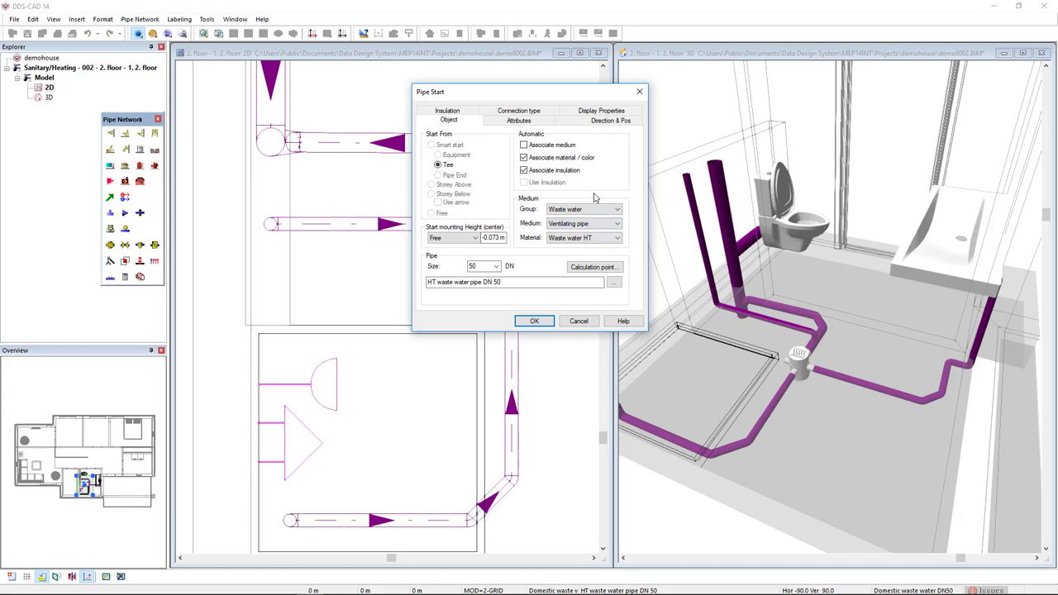
pyautogui.click(606, 122)
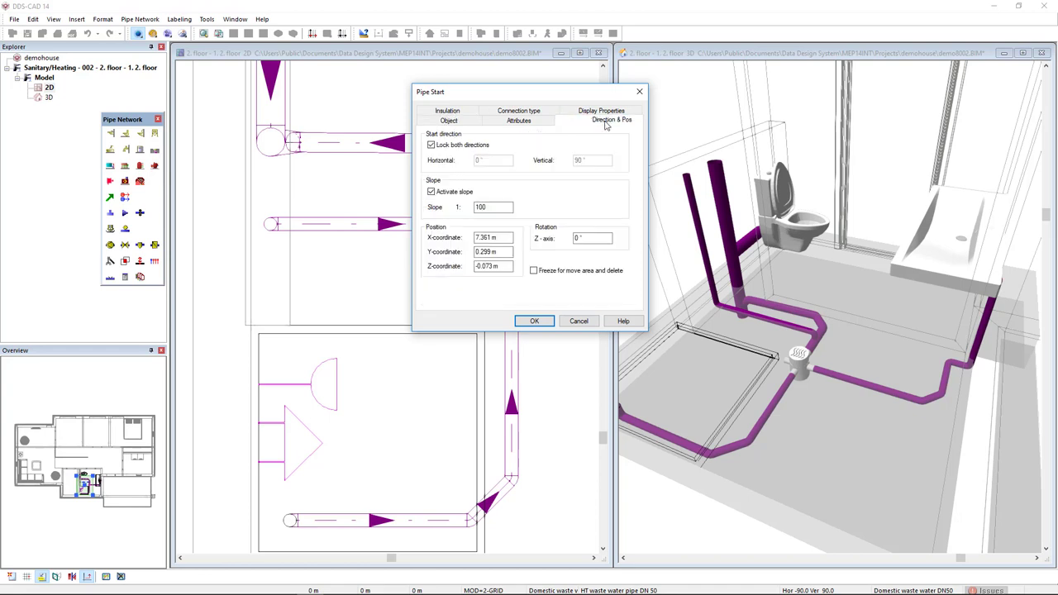
pyautogui.click(431, 192)
pyautogui.click(535, 321)
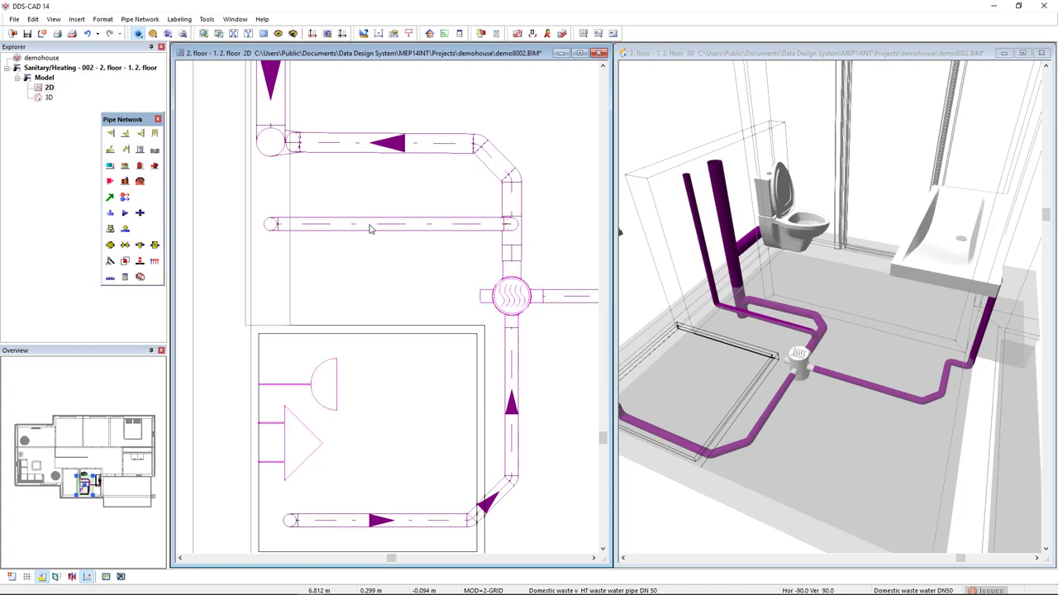
# - In the 3D view, join the DN 50 ventilating pipe's open end to the floor-drain waste pipe with a 90° bend
pyautogui.click(737, 325)
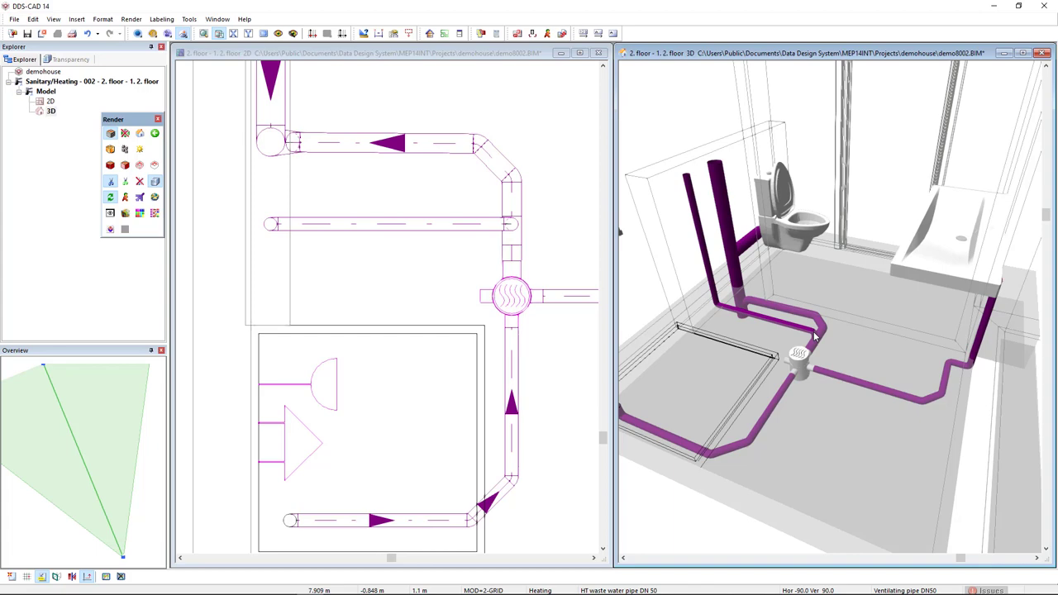
pyautogui.scroll(3, 814, 335)
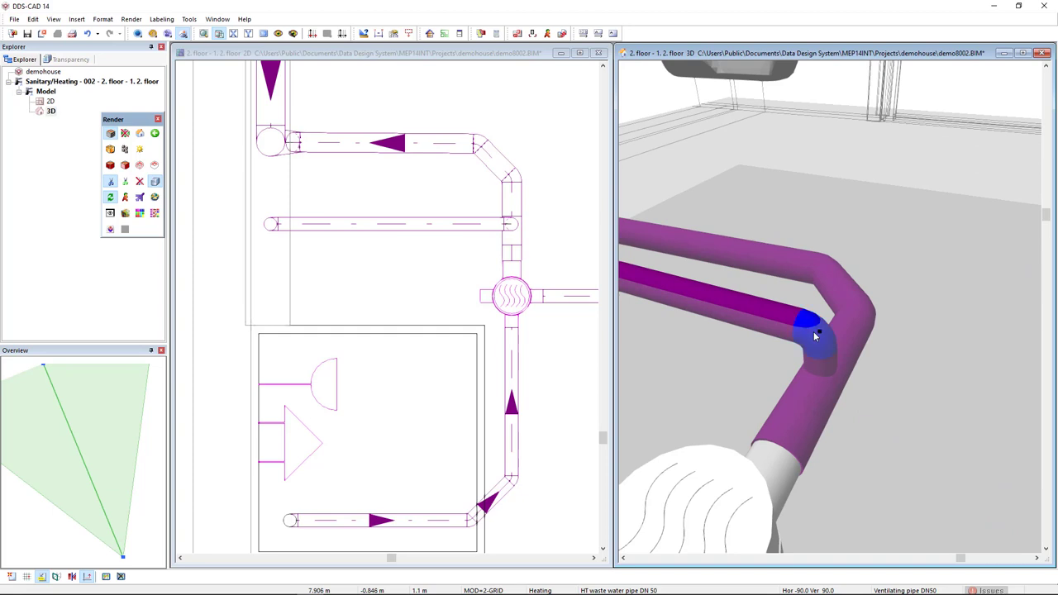
pyautogui.scroll(1, 814, 334)
pyautogui.click(819, 343)
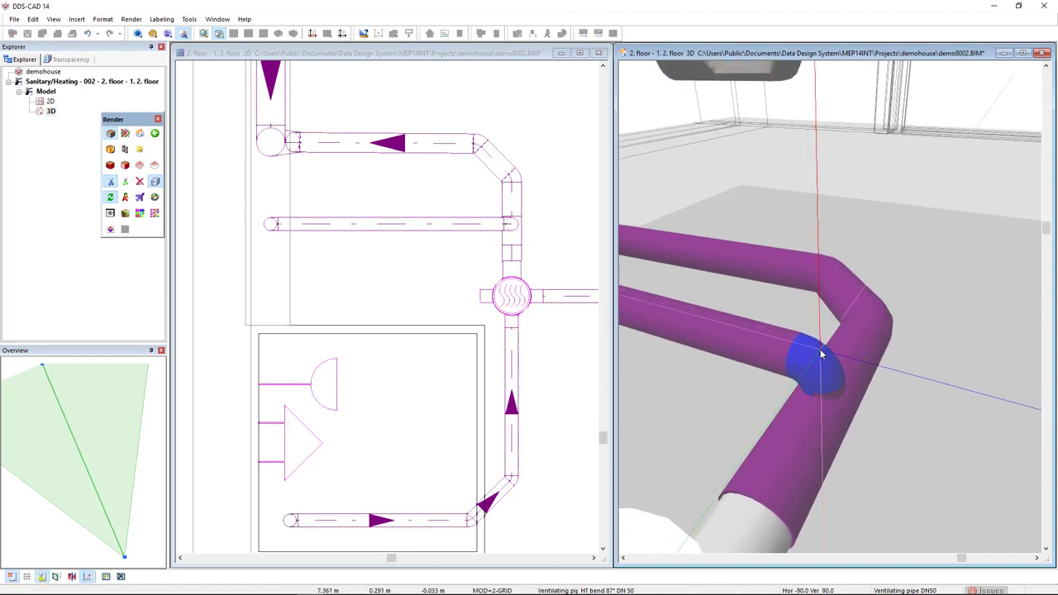
pyautogui.click(820, 349)
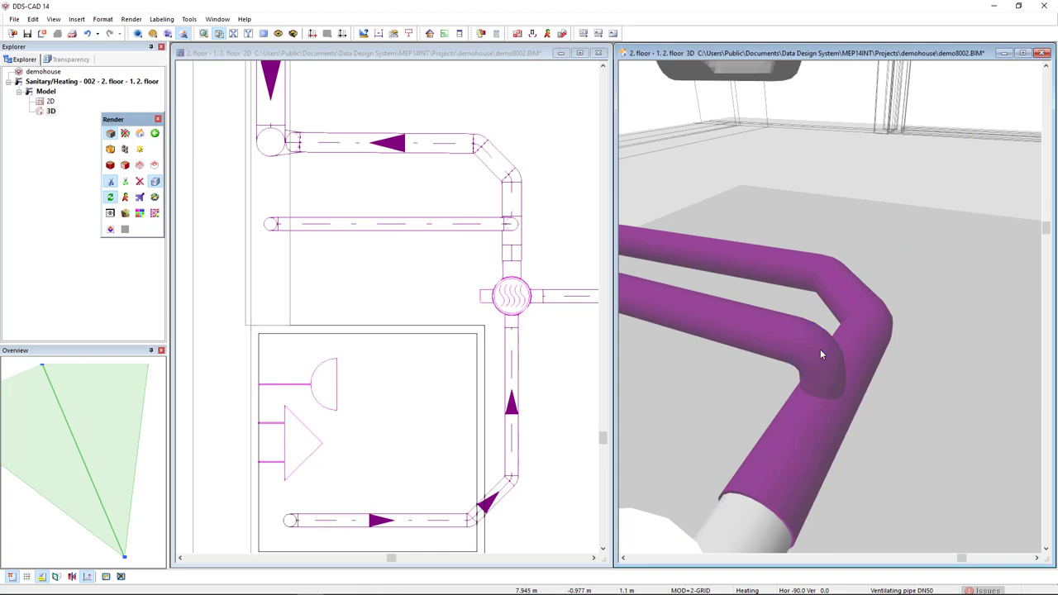
pyautogui.scroll(-6, 823, 352)
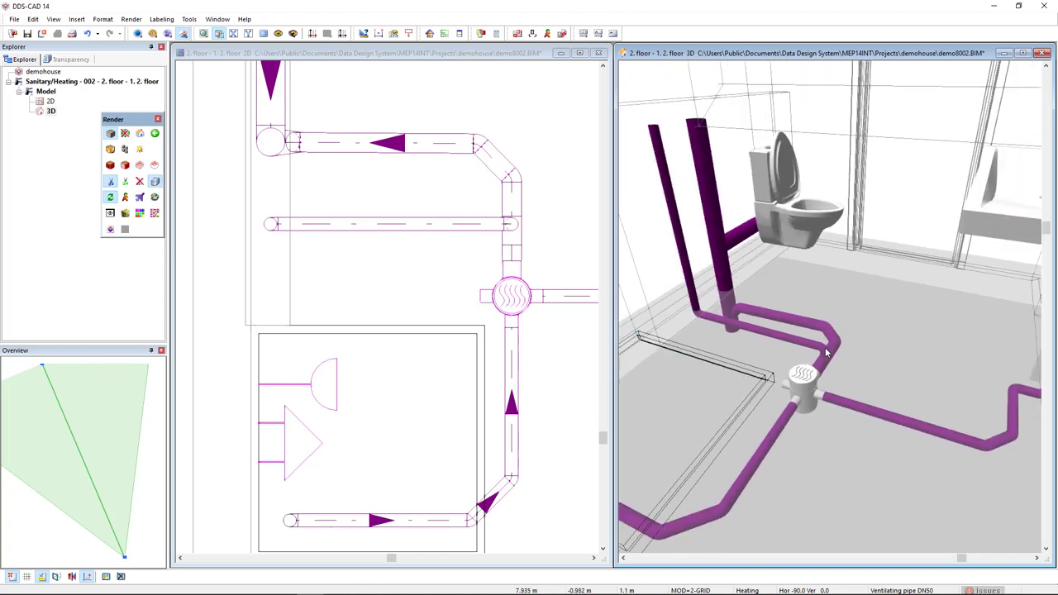
pyautogui.moveTo(825, 354); pyautogui.dragTo(829, 338, button='middle')
pyautogui.moveTo(753, 331)
pyautogui.mouseDown(button='middle')
pyautogui.moveTo(758, 220)
pyautogui.moveTo(709, 330)
pyautogui.moveTo(727, 331)
pyautogui.moveTo(749, 310)
pyautogui.moveTo(766, 334)
pyautogui.mouseUp(button='middle')
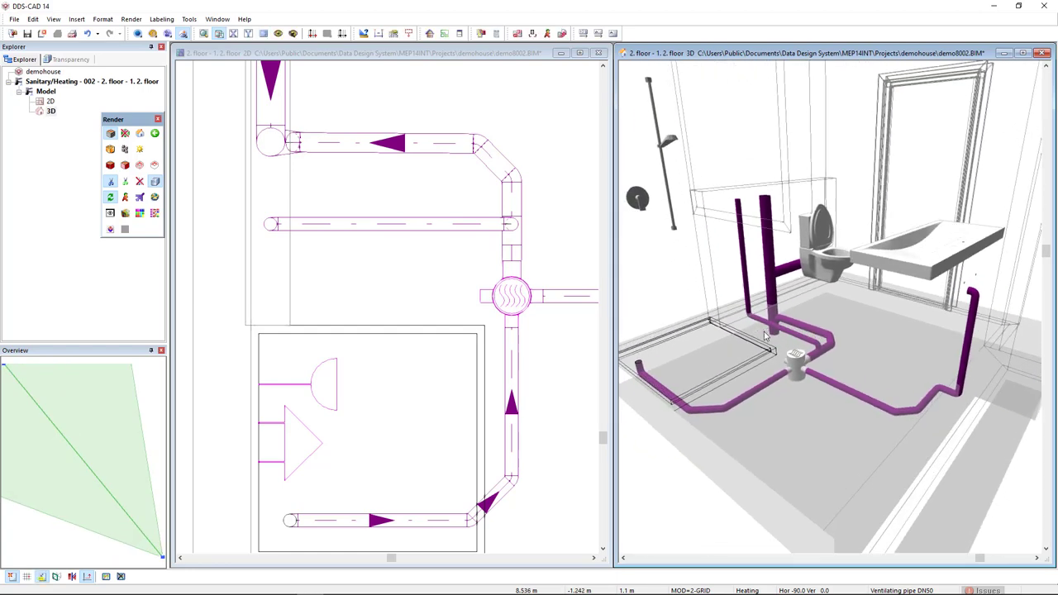
pyautogui.click(551, 388)
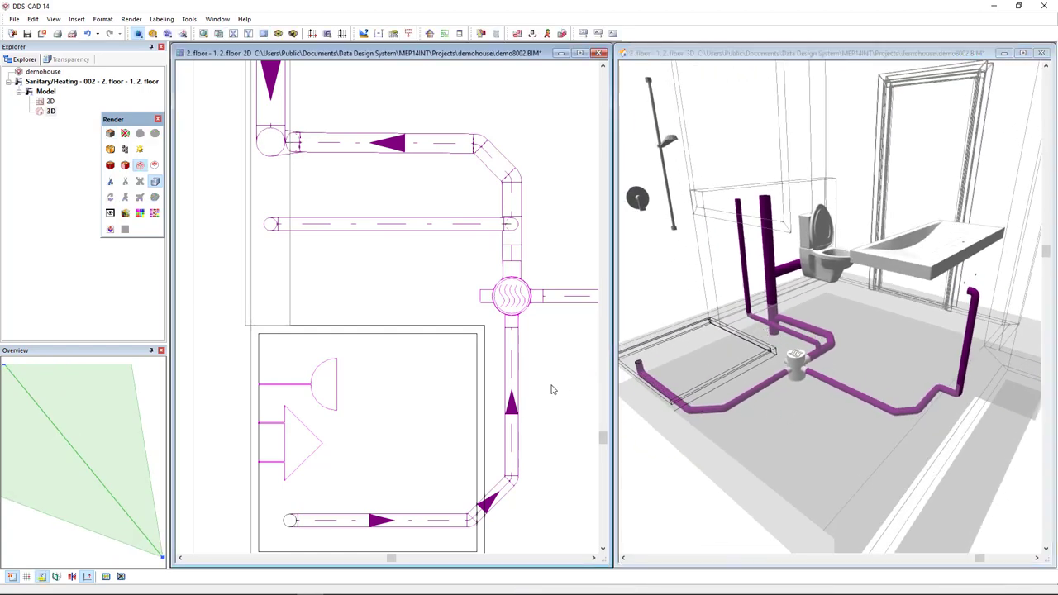
pyautogui.scroll(-2, 552, 390)
pyautogui.scroll(-4, 552, 389)
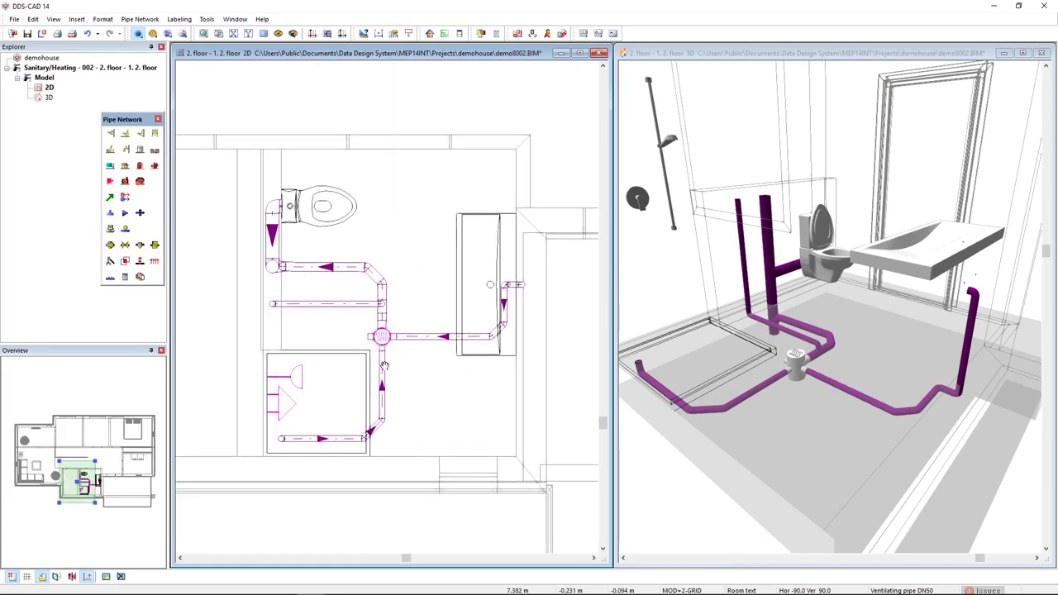